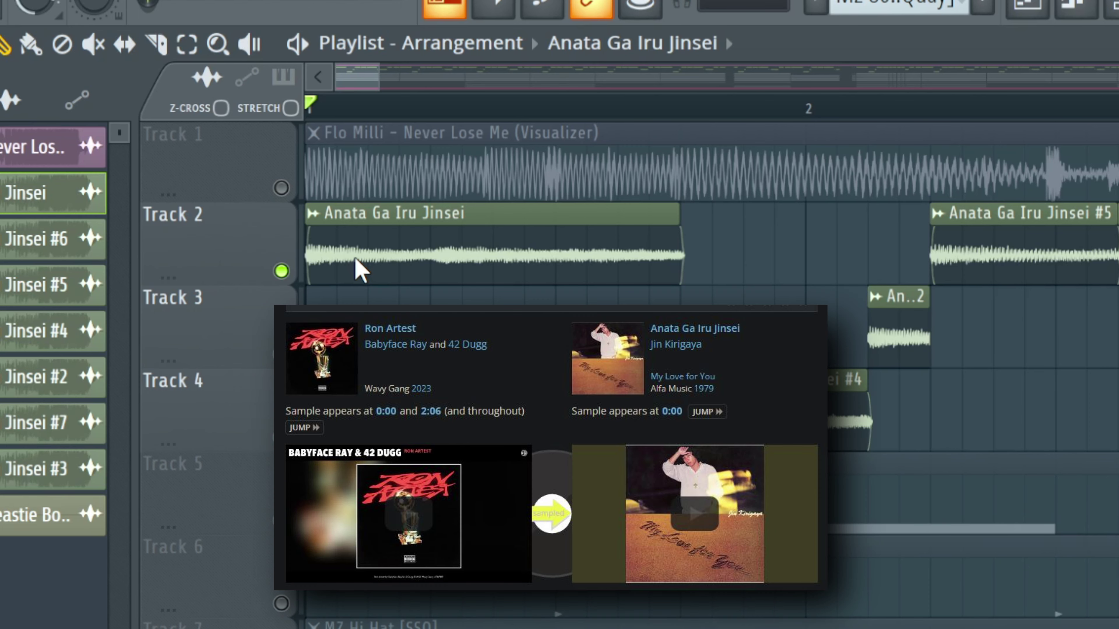
- Examine the time-stretching, pitch and root-note settings of the first Anata Ga Iru Jinsei clip on Track 2
double_click(356, 269)
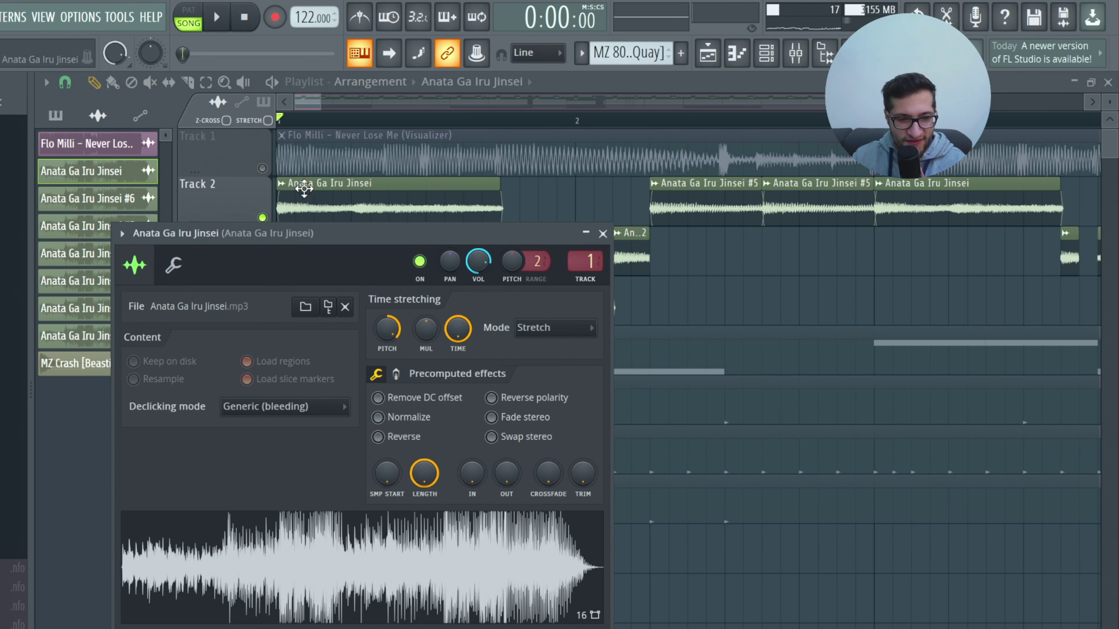
left_click(330, 200)
double_click(327, 201)
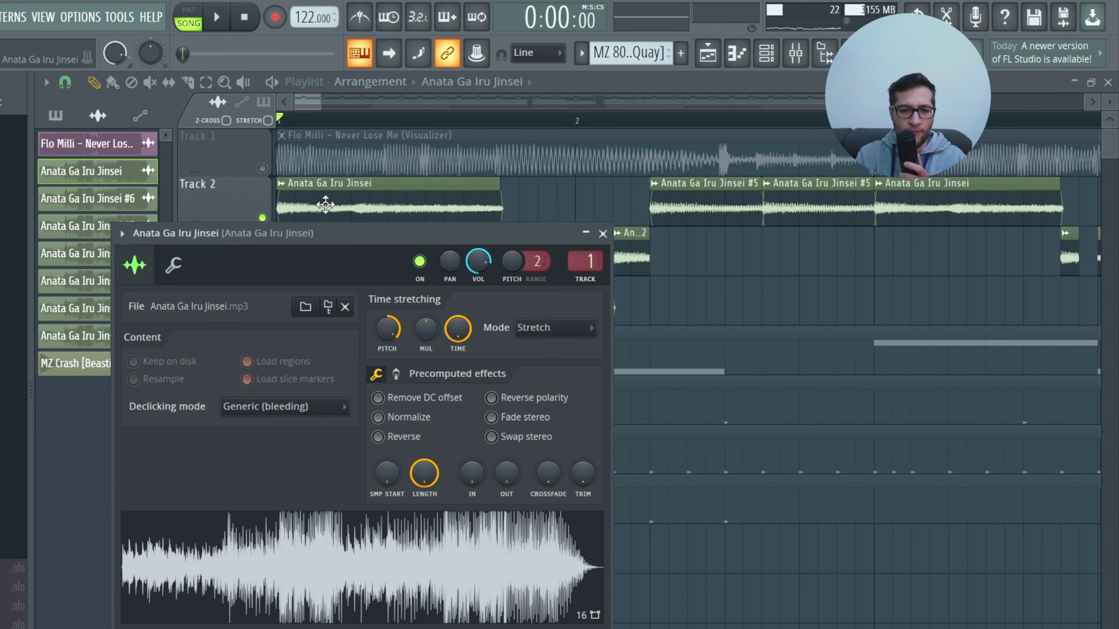
left_click(325, 204)
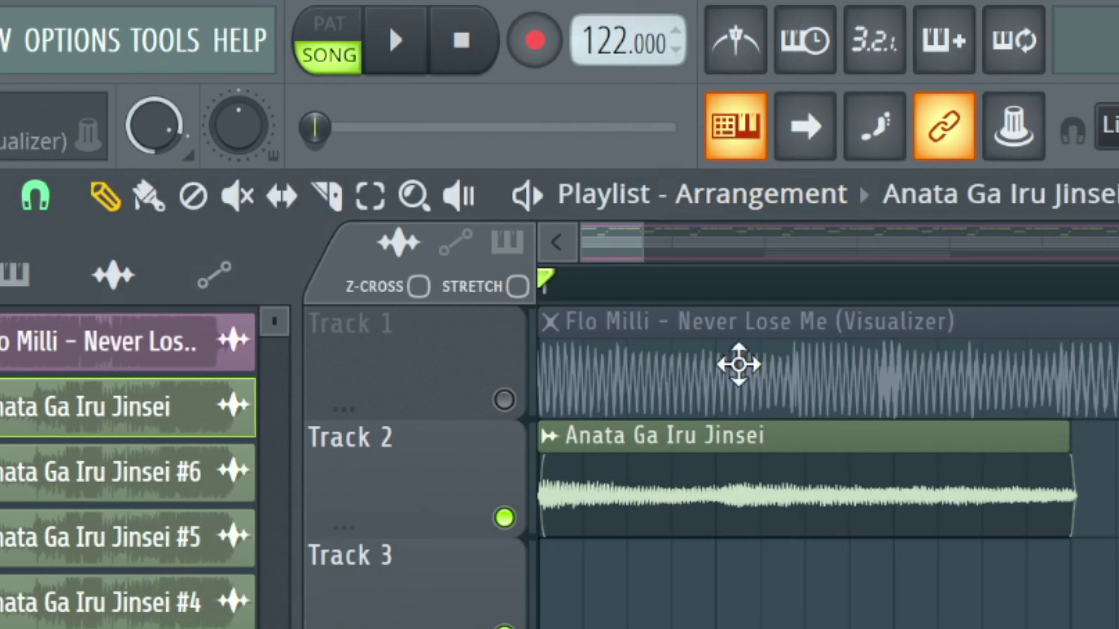
scroll(364, 209, "down", 2)
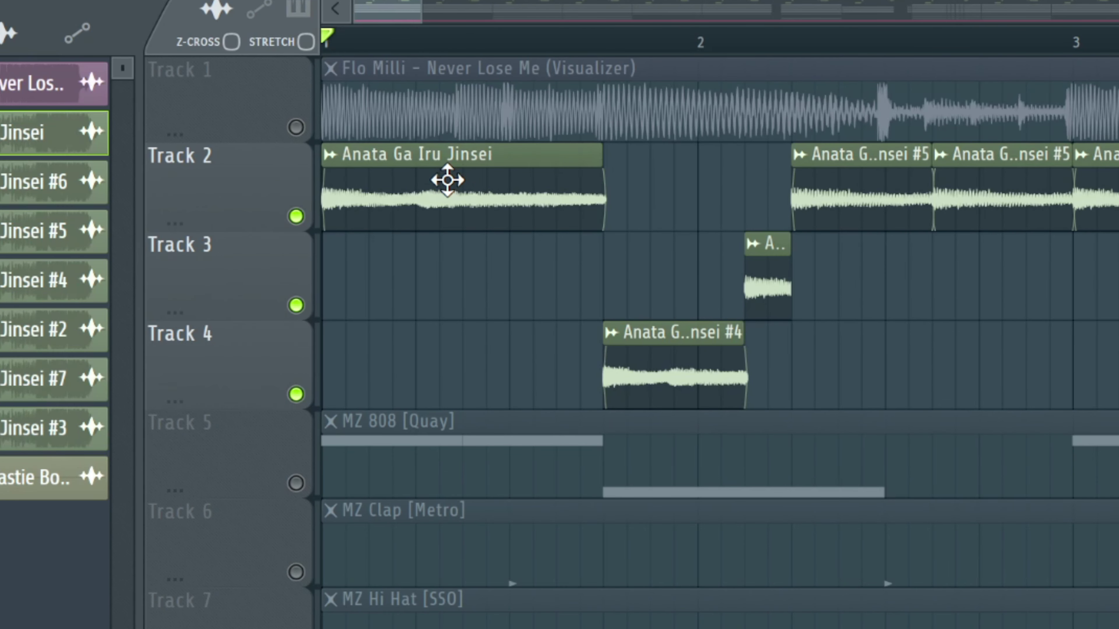
double_click(447, 180)
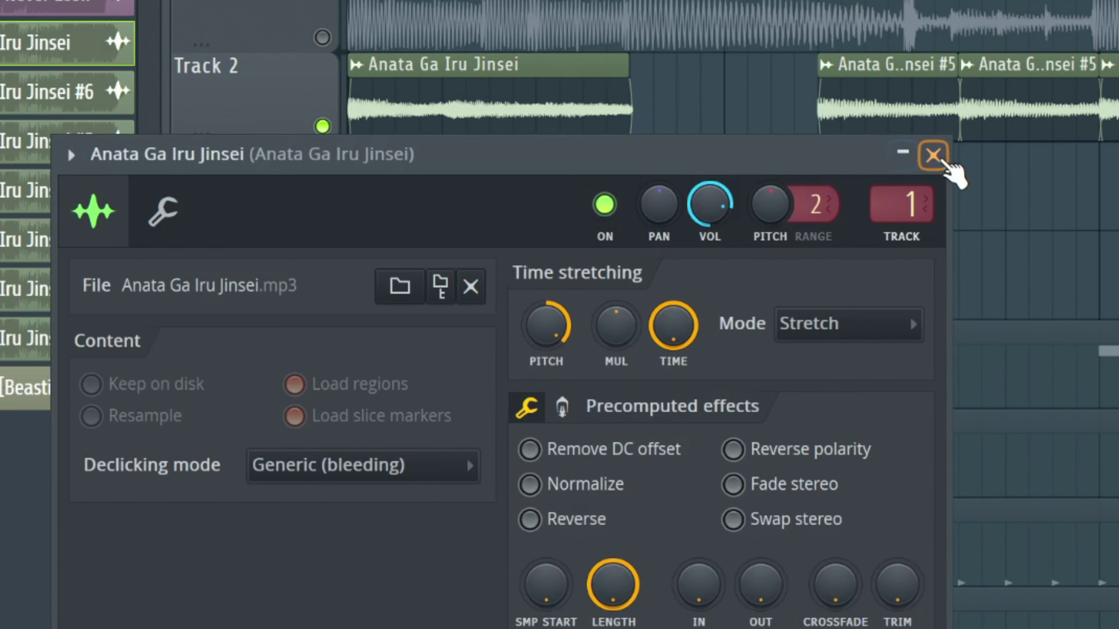
left_click(932, 155)
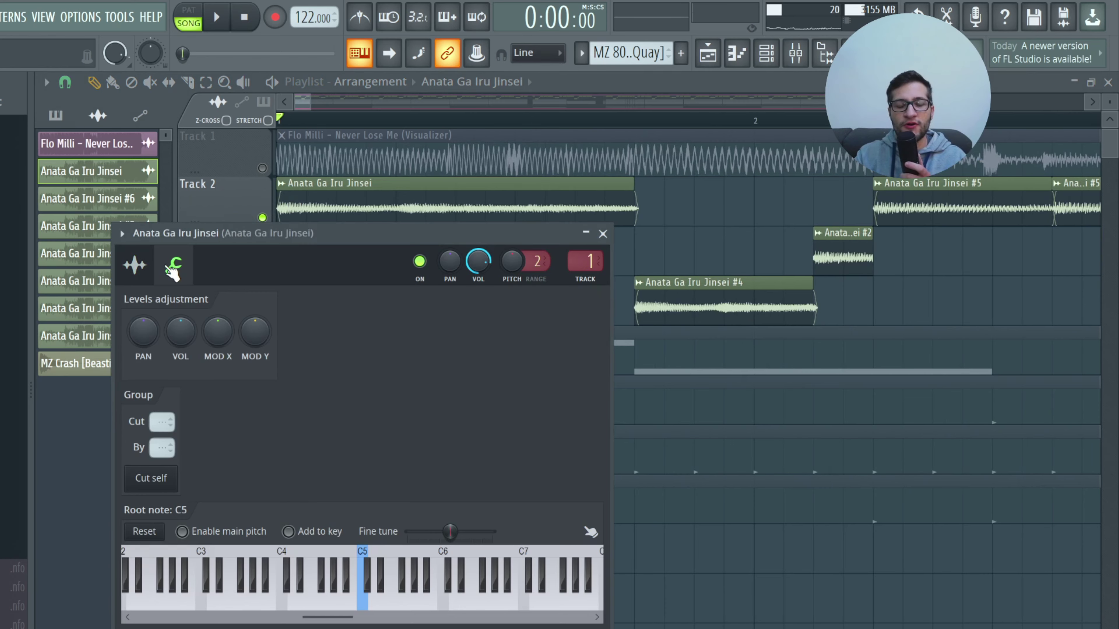
left_click(173, 264)
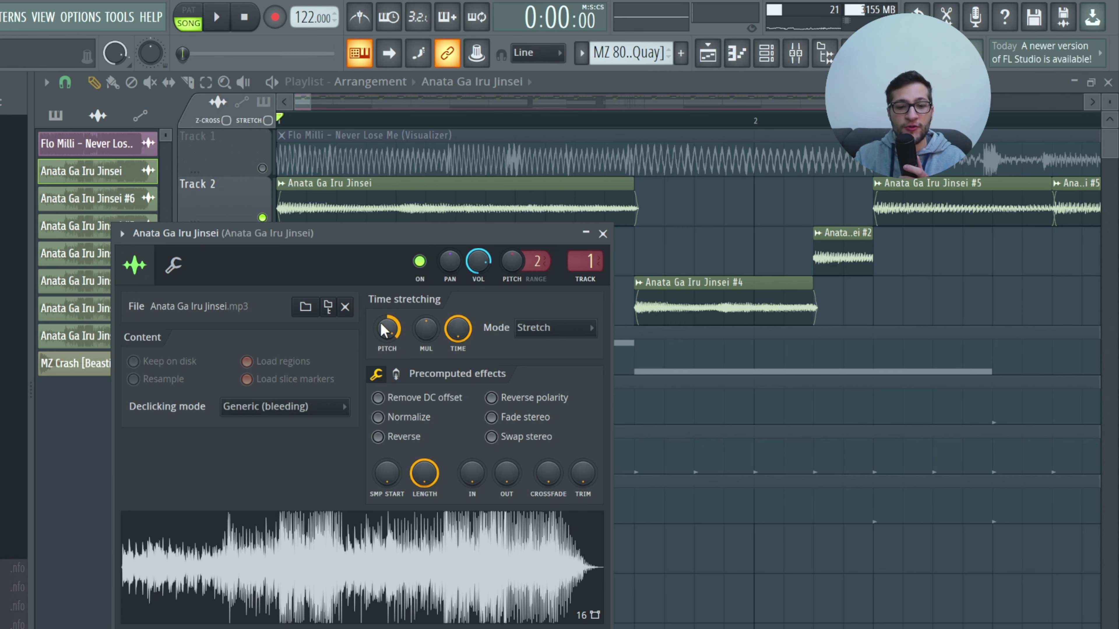
left_click(176, 263)
left_click(602, 234)
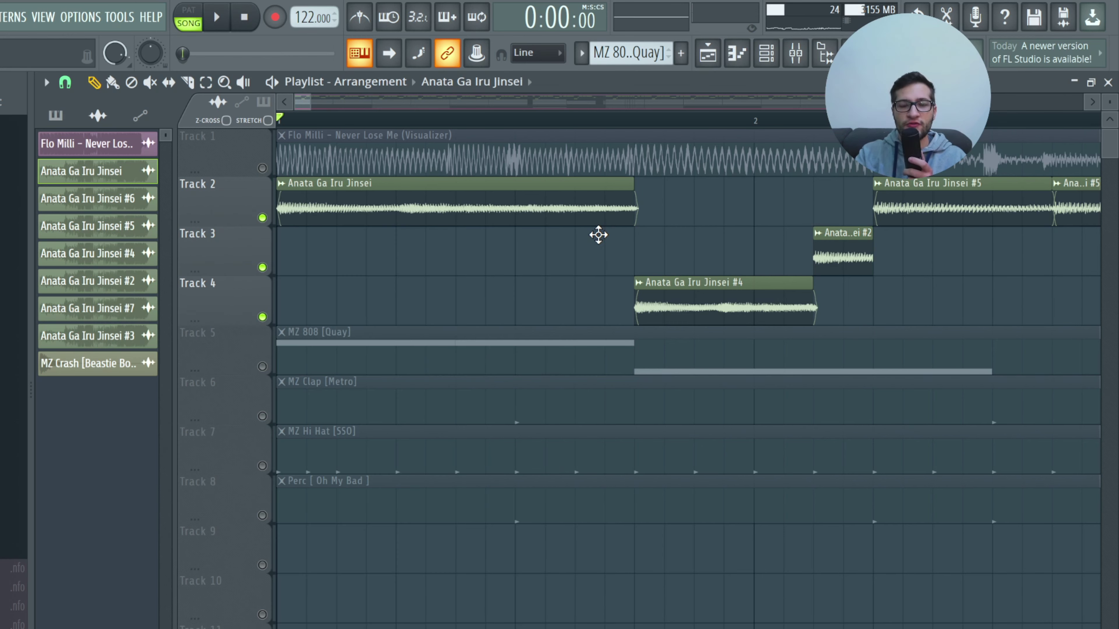
- Play the first Anata Ga Iru Jinsei clip from the start of the arrangement
key("space")
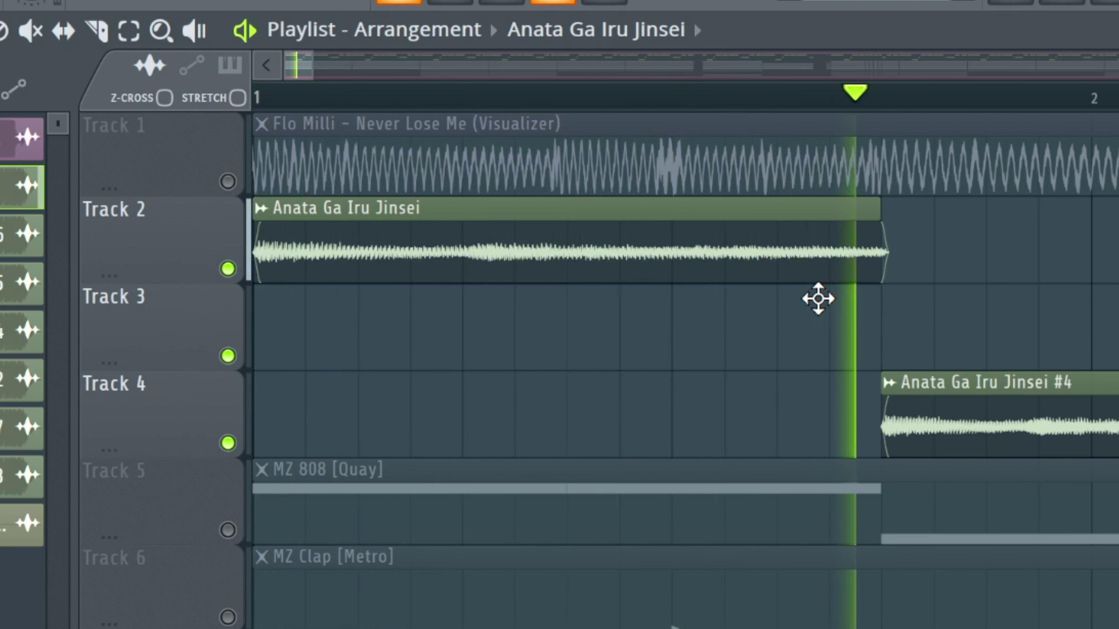
key("space")
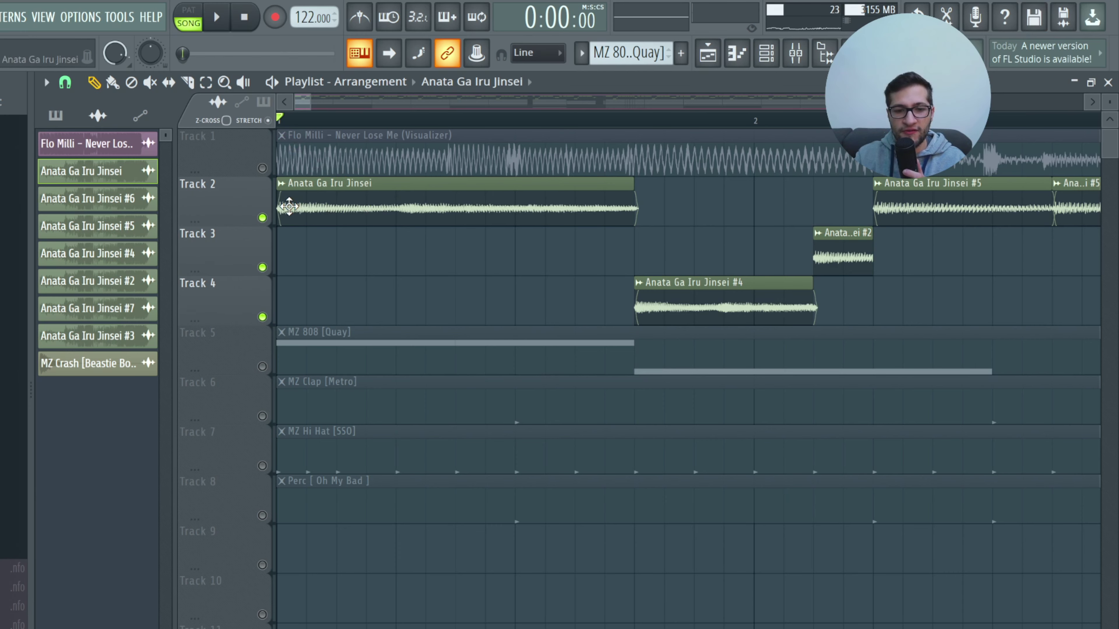
scroll(288, 206, "up", 2)
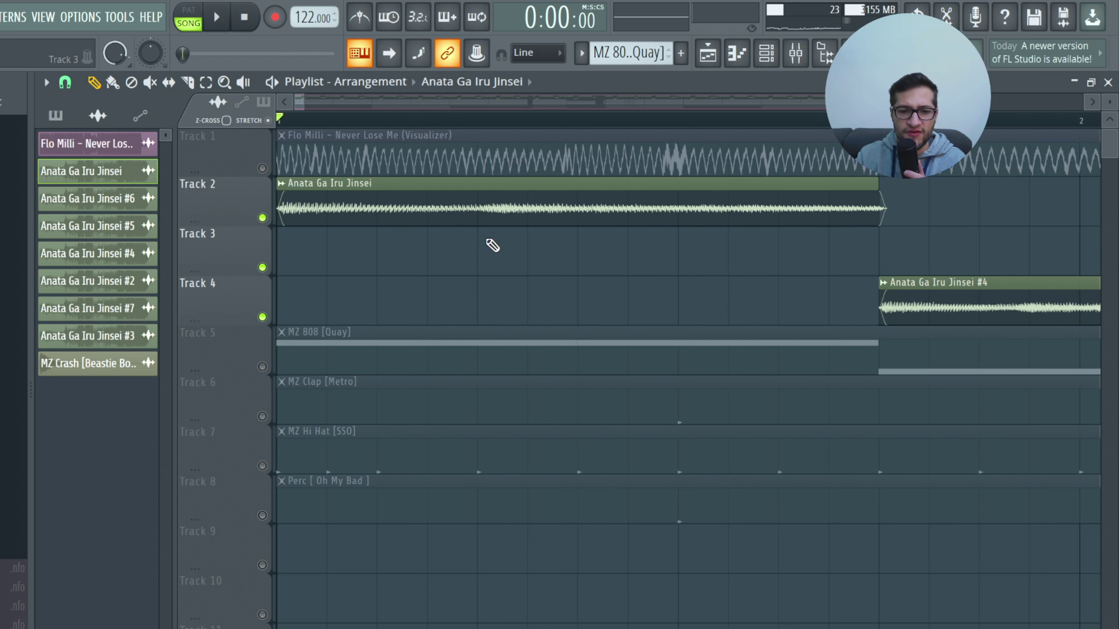
scroll(387, 250, "down", 2)
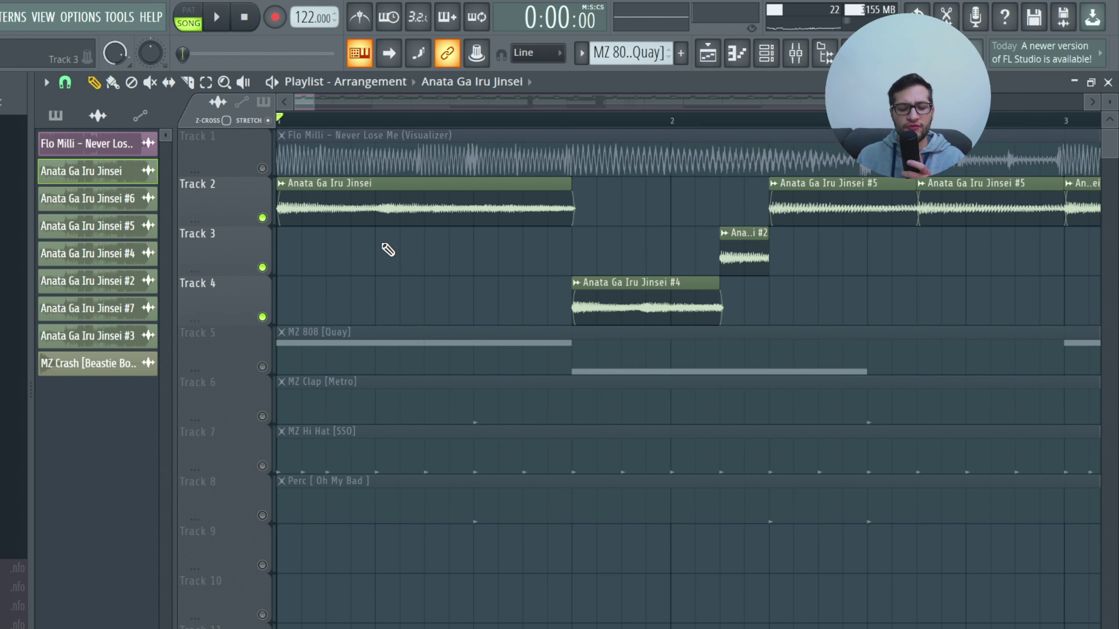
scroll(387, 250, "down", 1)
- Examine the pitch and root-note settings of the Anata Ga Iru Jinsei #4 clip on Track 4
left_click(493, 119)
double_click(542, 295)
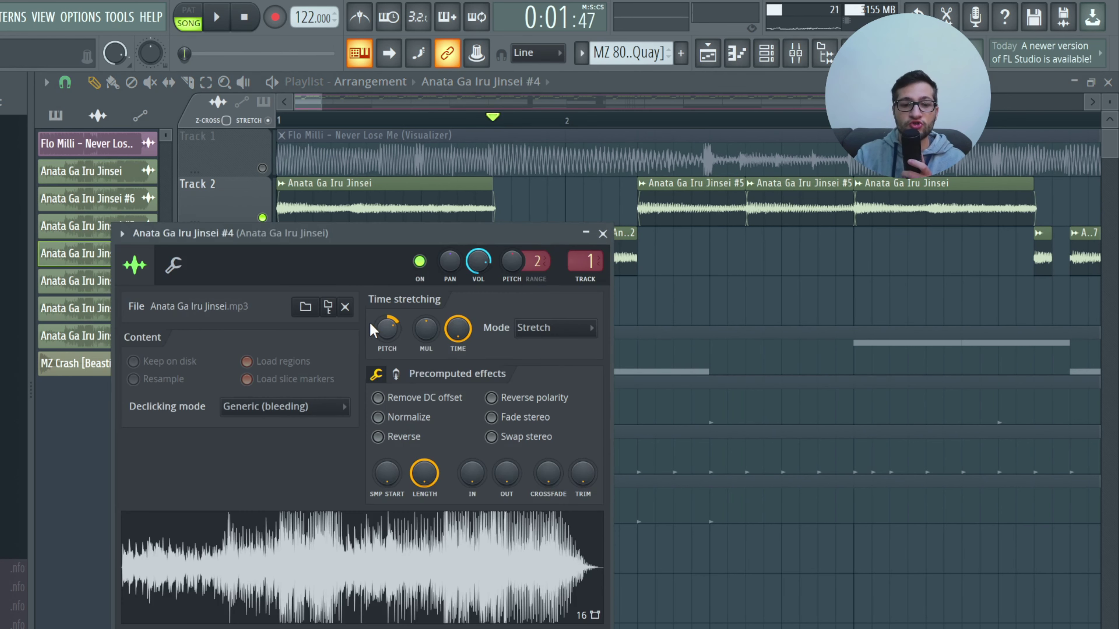
left_click(174, 266)
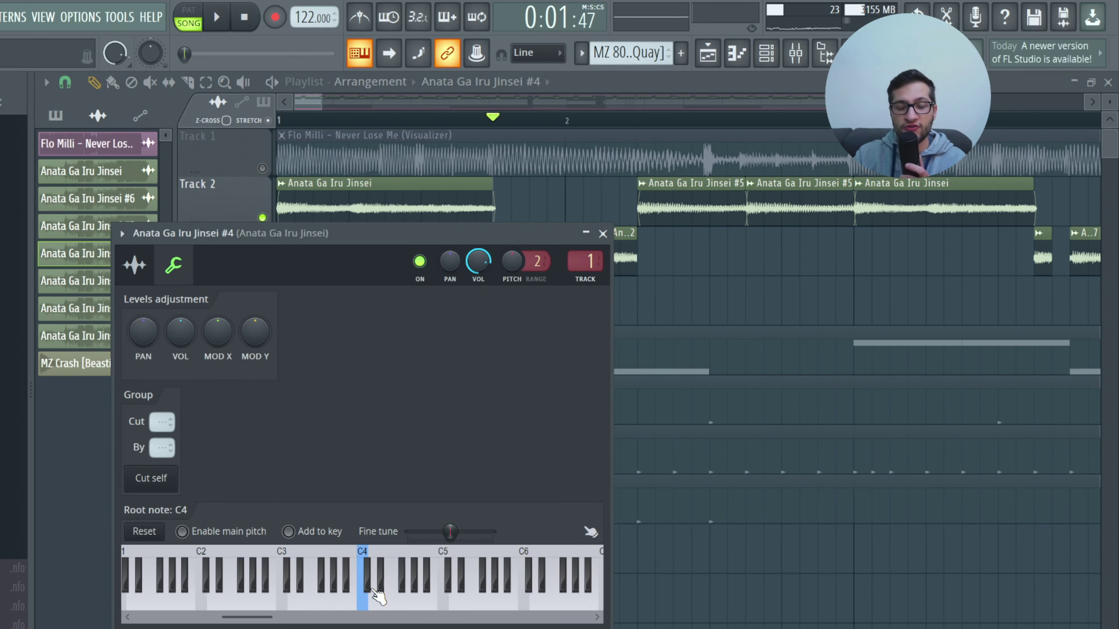
left_click(136, 264)
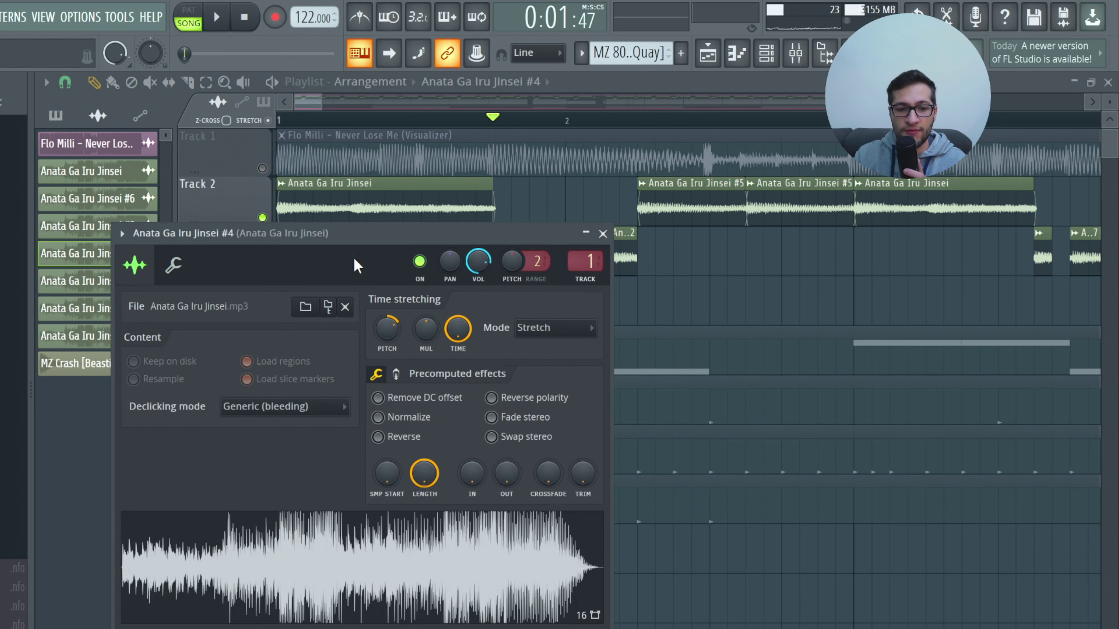
left_click(602, 233)
- Play the arrangement from the start of the Anata Ga Iru Jinsei #4 clip on Track 4
left_click(278, 120)
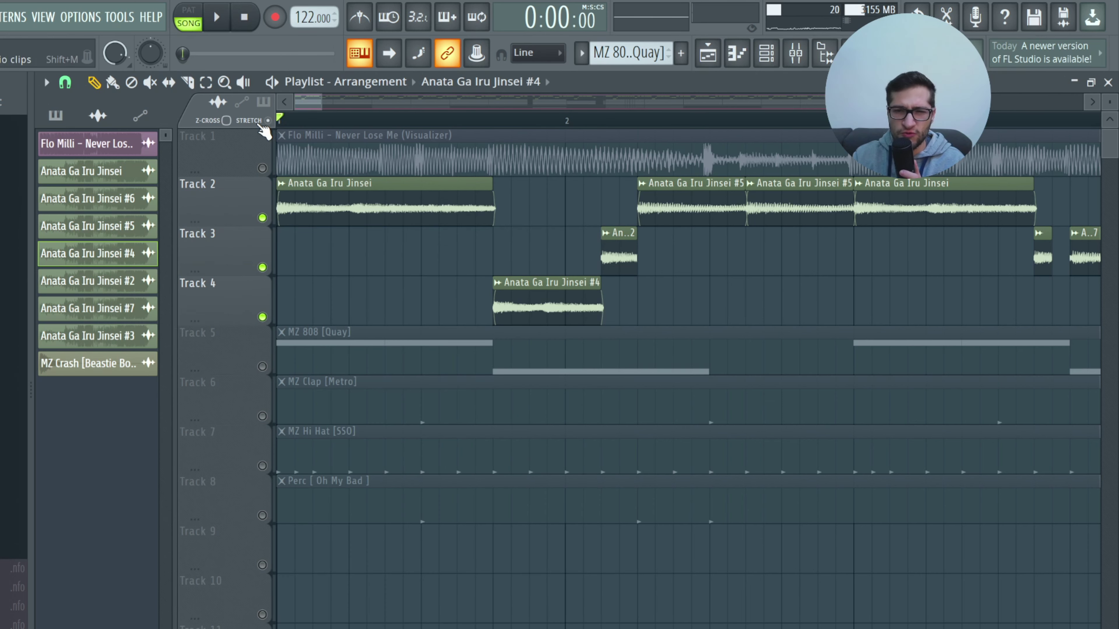
left_click(493, 120)
scroll(619, 267, "up", 2)
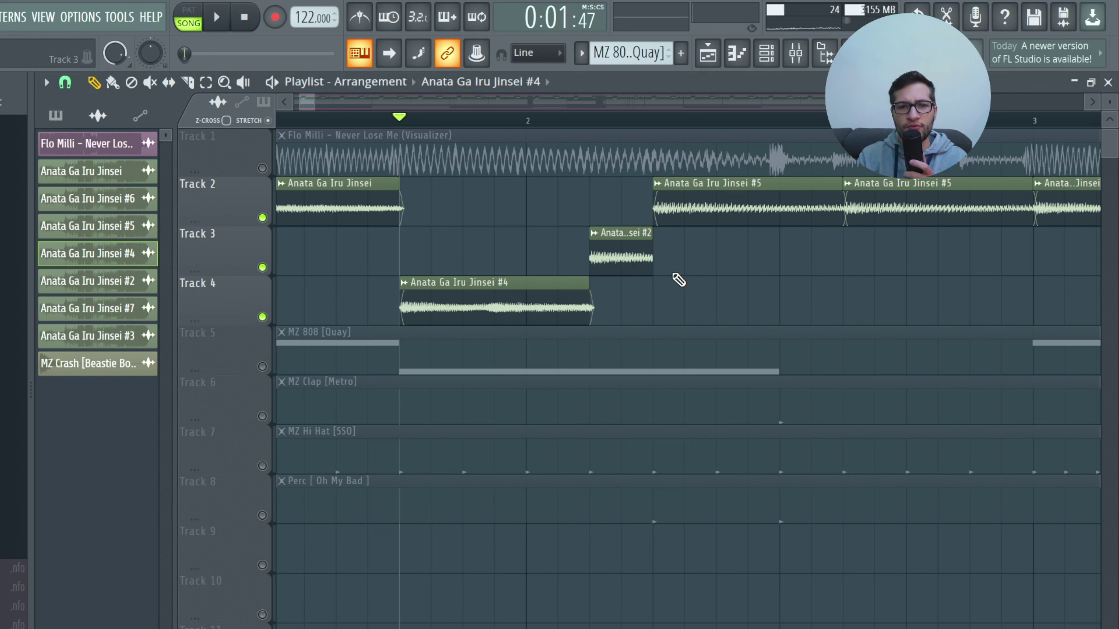
key("space")
key("space")
scroll(270, 121, "down", 3)
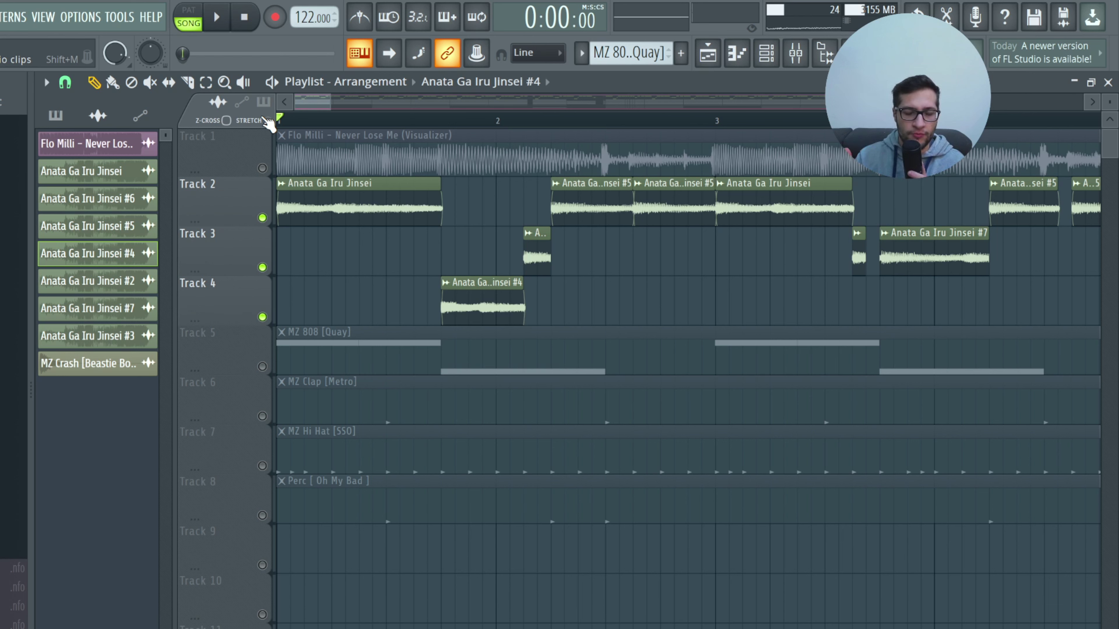
- Compare the positions of the sample chops around bar 2 and check the Anata Ga Iru Jinsei #2 clip on Track 3
left_click(445, 123)
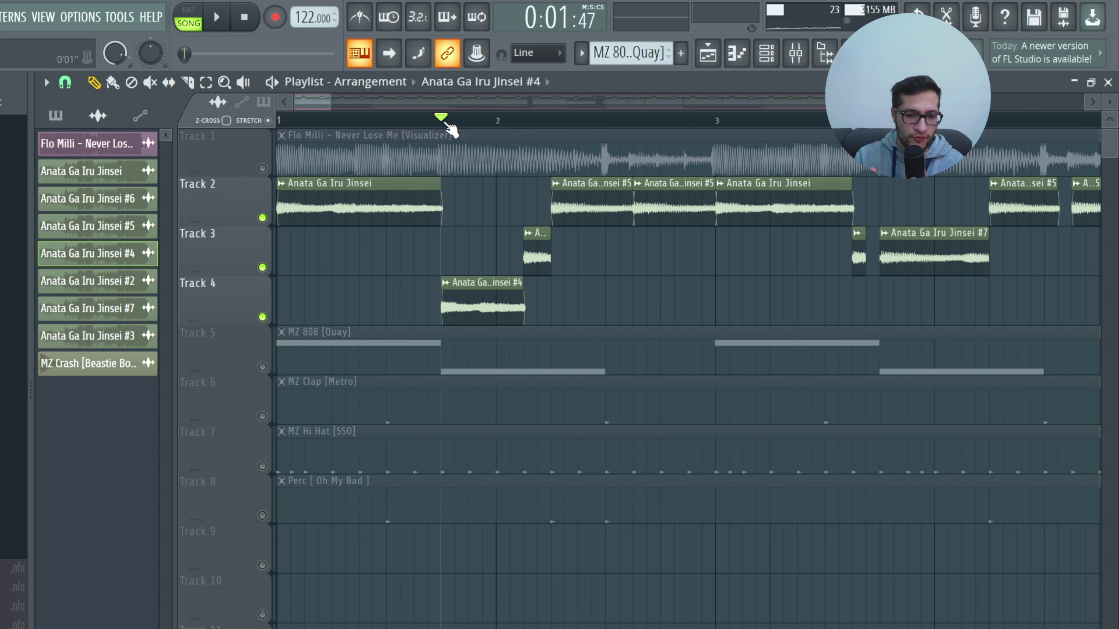
left_click(554, 123)
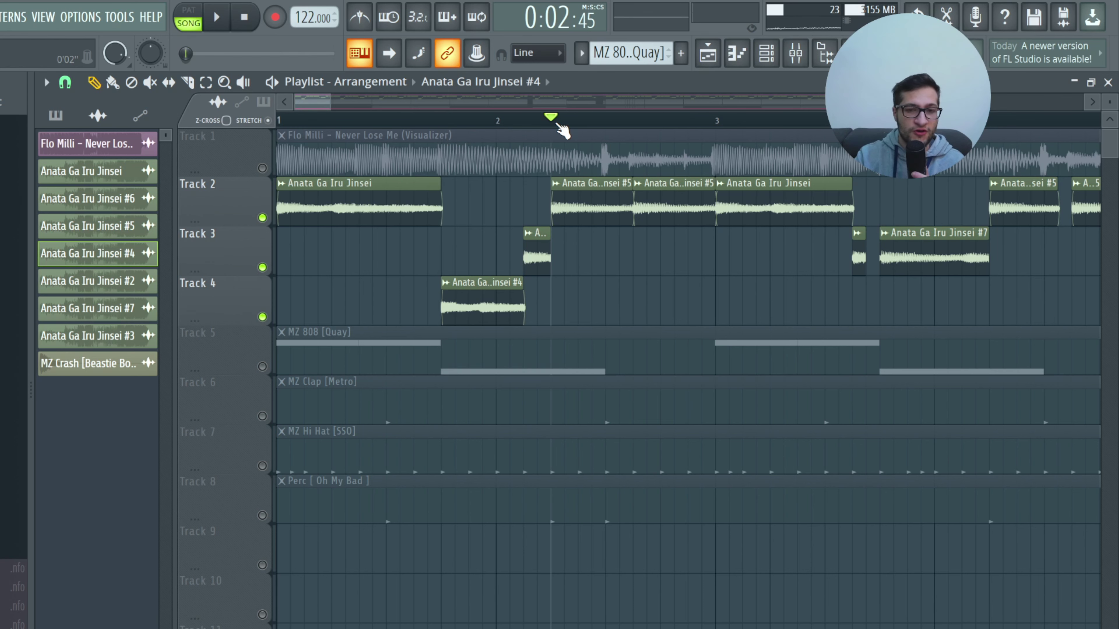
left_click(498, 123)
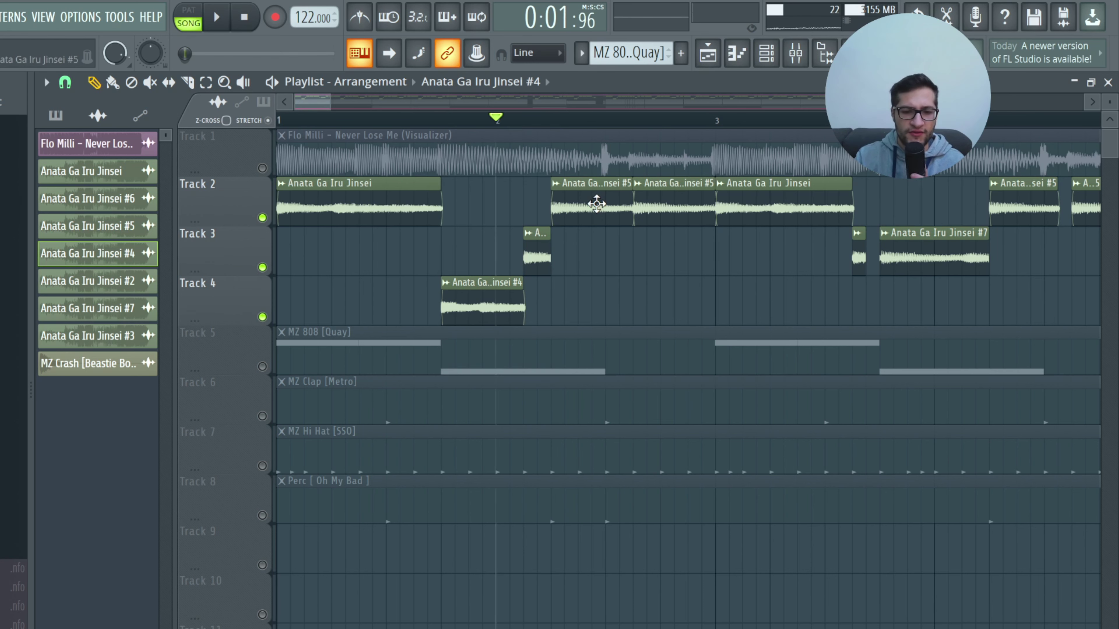
scroll(592, 200, "up", 3)
double_click(484, 234)
left_click(622, 256)
scroll(562, 320, "down", 3)
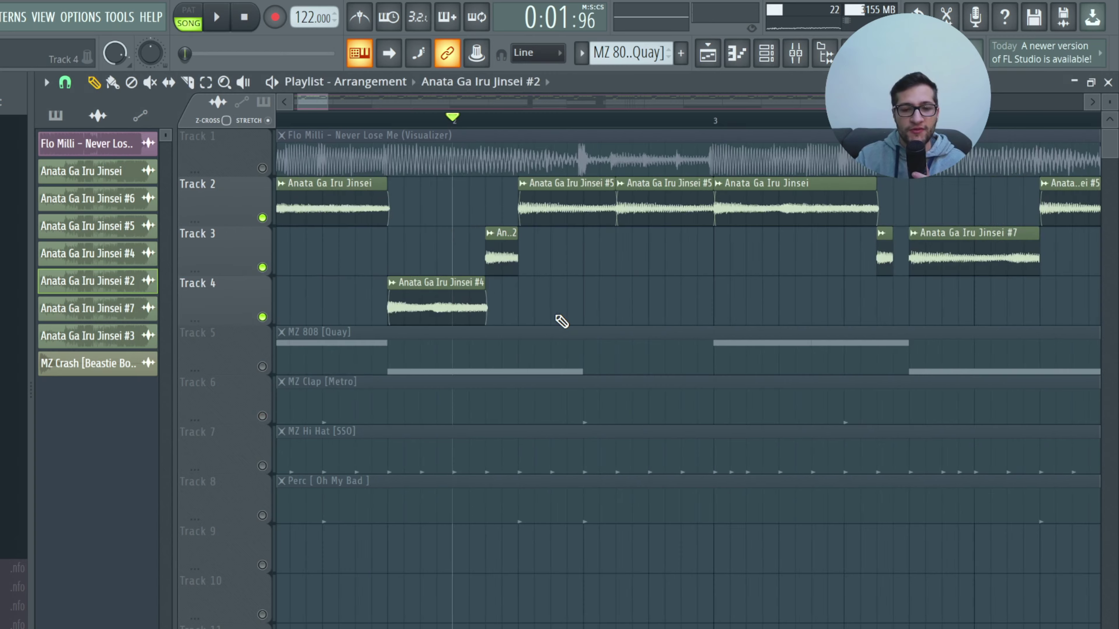
- Play the two repeated Anata Ga Iru Jinsei #5 clips on Track 2 before bar 3
left_click(521, 121)
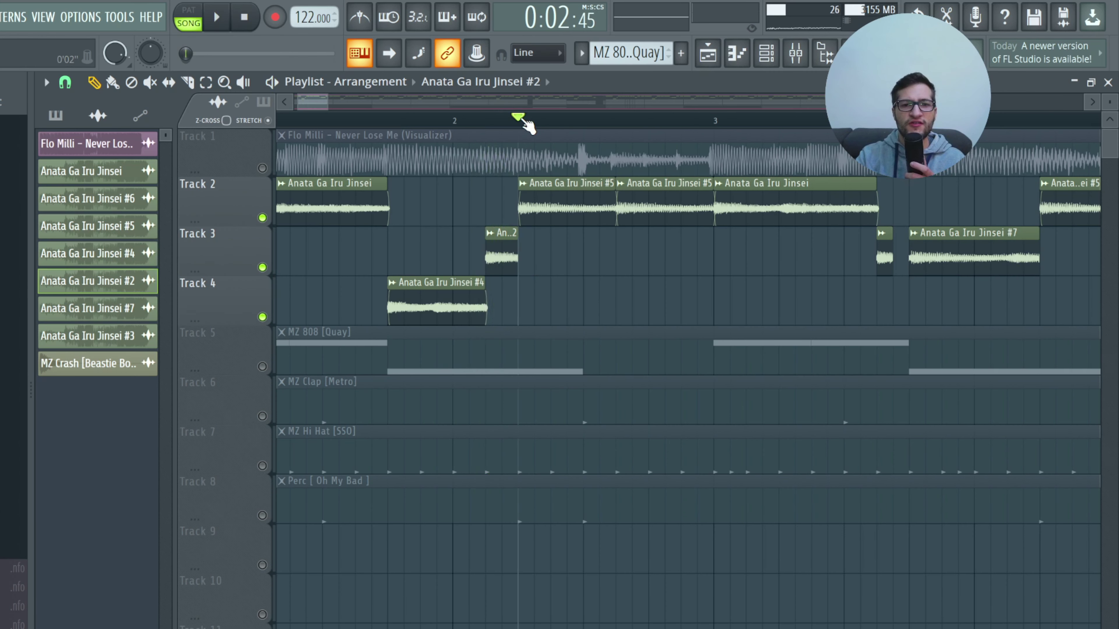
key("space")
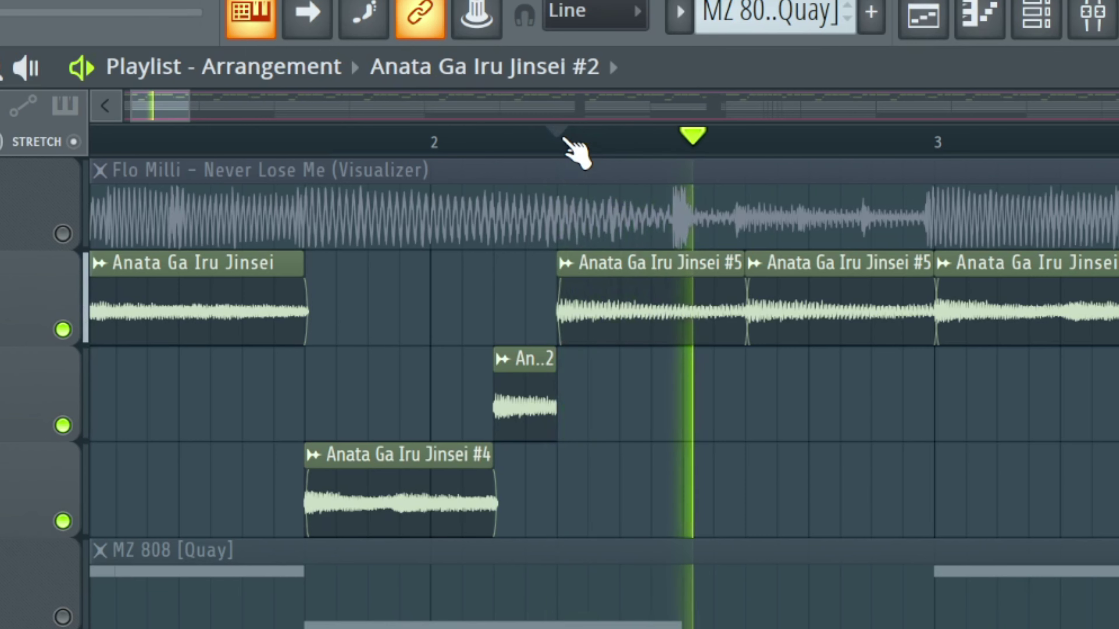
key("space")
- Open the piano roll of Pattern 9 and examine the Omnisphere channel's chord notes
left_click(107, 374)
key("F7")
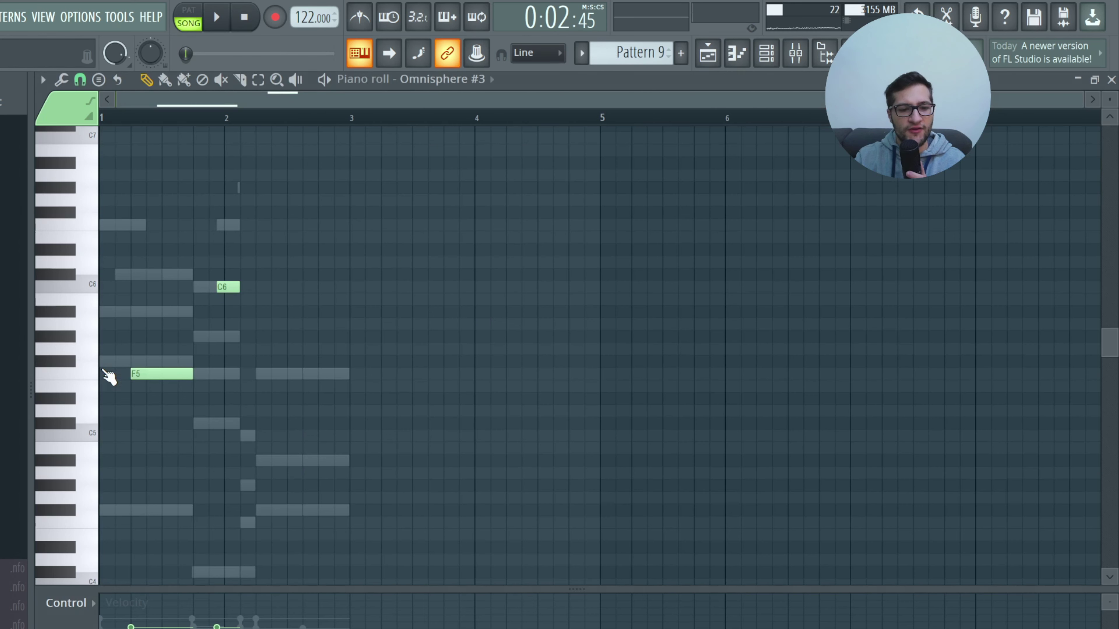
double_click(146, 312)
scroll(92, 304, "up", 3)
scroll(171, 342, "down", 3)
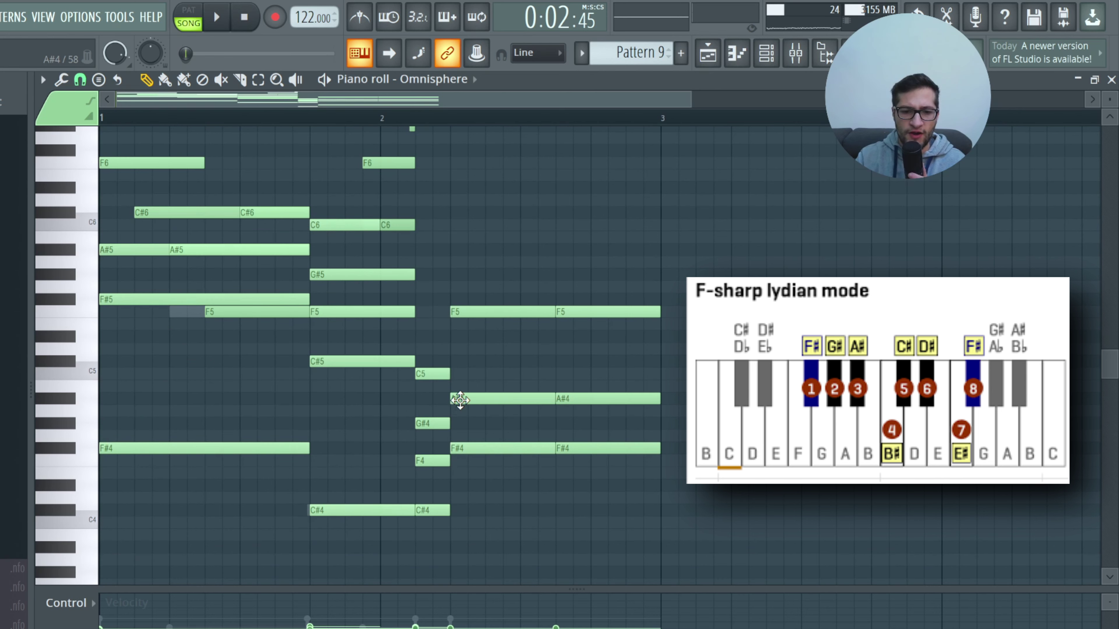
scroll(138, 328, "up", 1)
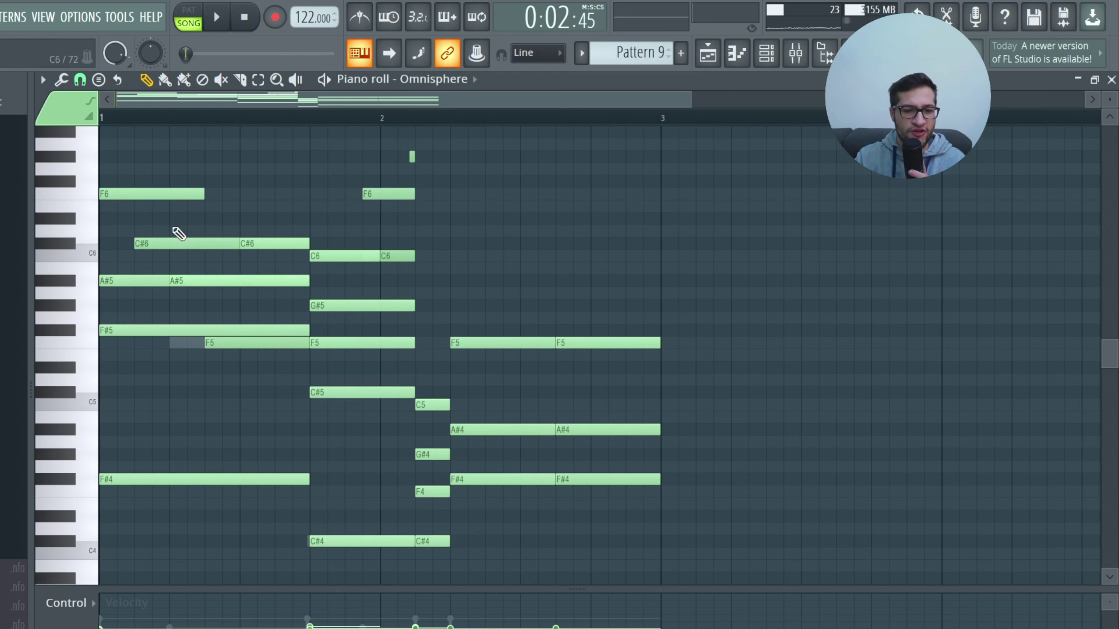
- Play Pattern 9 and show the Omnisphere #3 channel's notes in the piano roll
key("space")
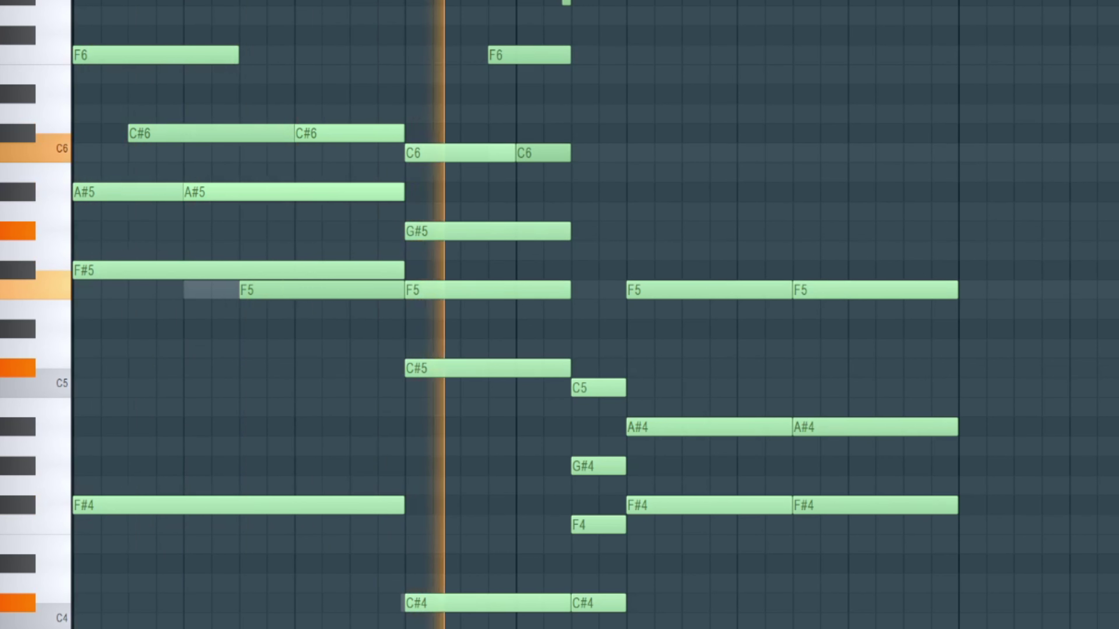
key("space")
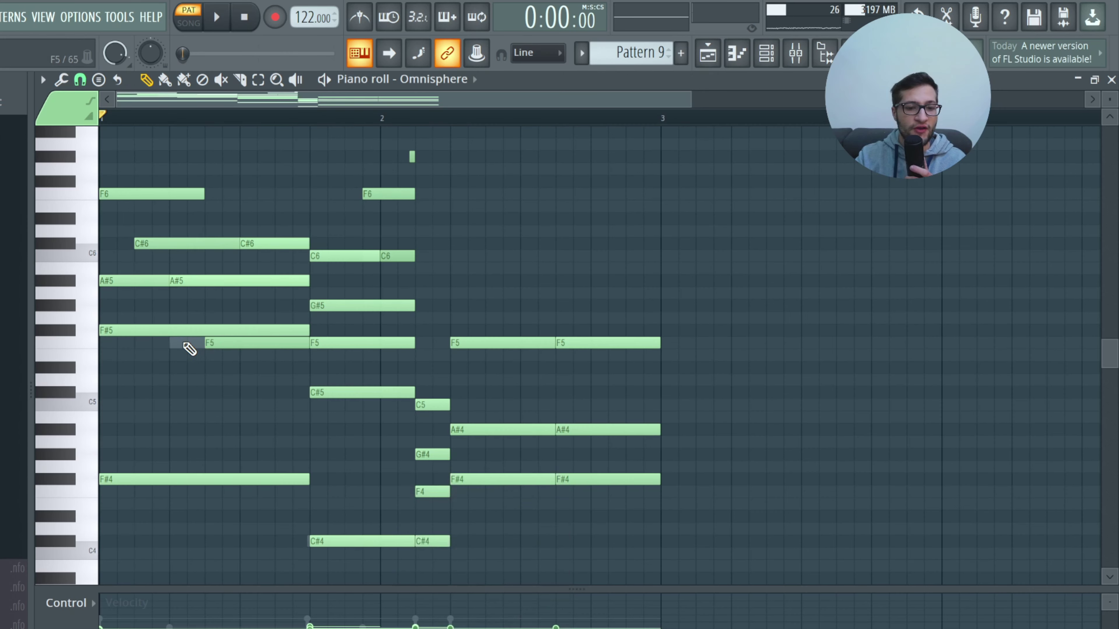
double_click(182, 343)
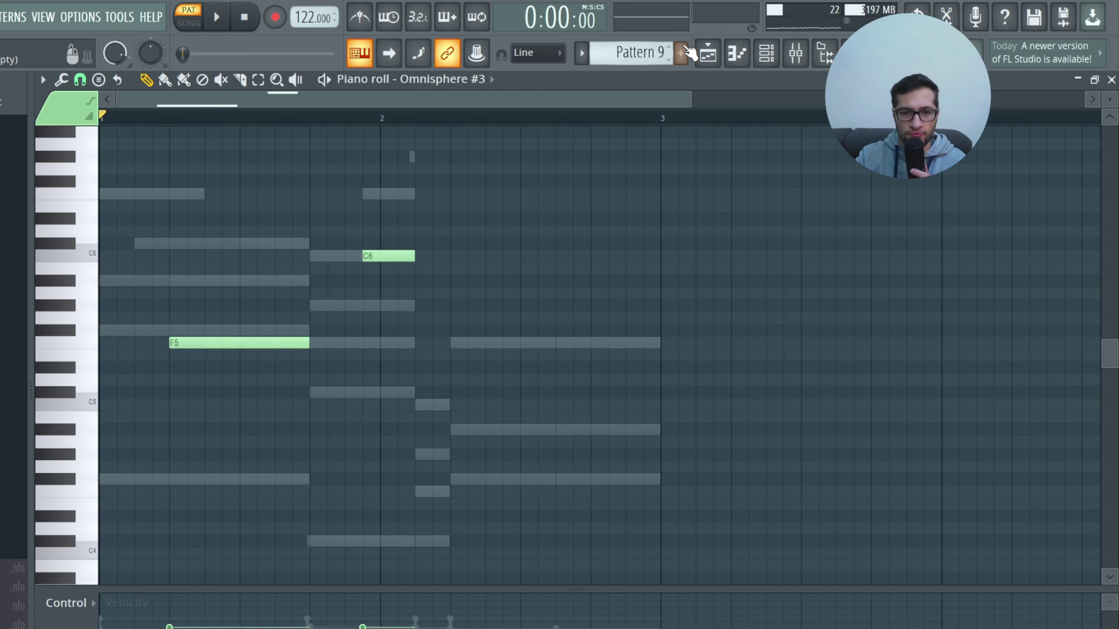
- Check the Pro-Q 3 effect on the Anata Ga Iru Jinsei mixer insert and return to the Playlist
left_click(795, 53)
left_click(998, 134)
left_click(997, 135)
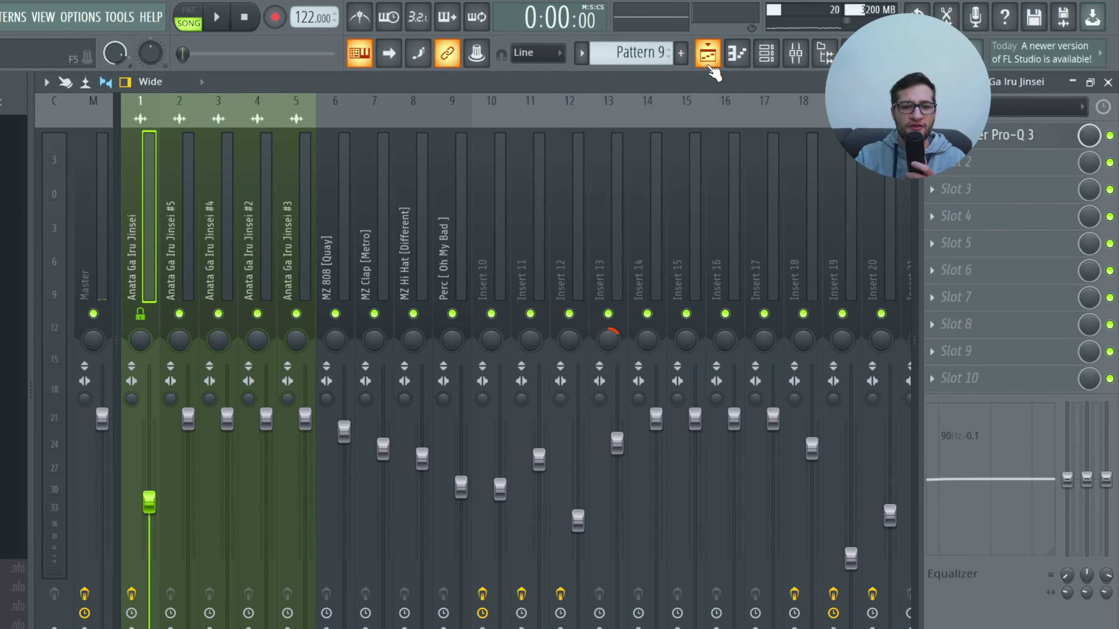
left_click(707, 54)
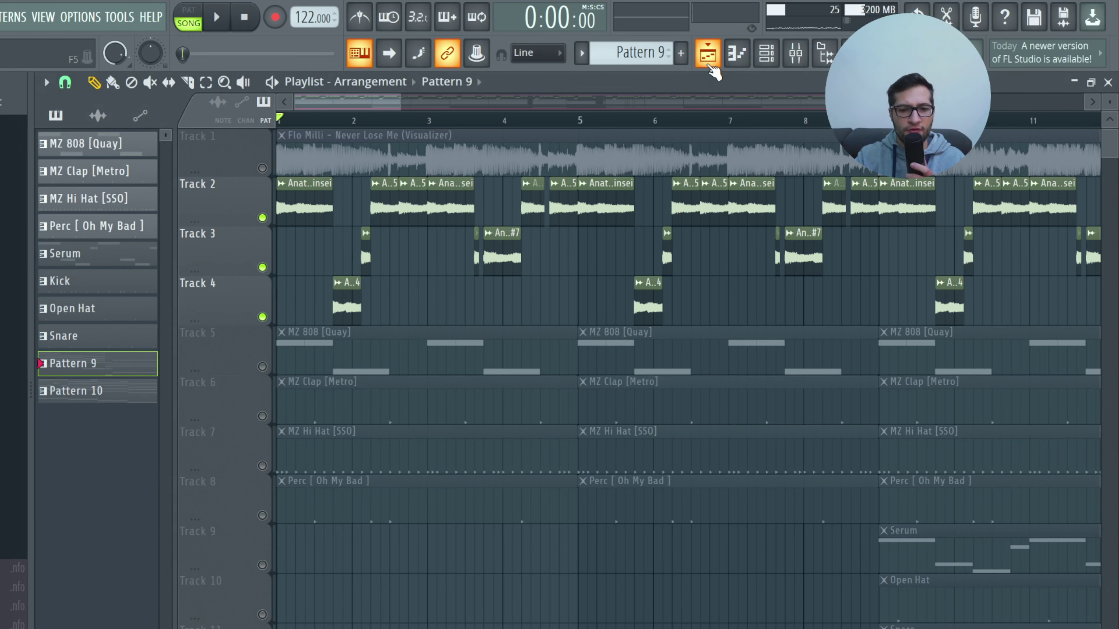
- Play the chopped sample arrangement from the beginning and again from bar 3
key("space")
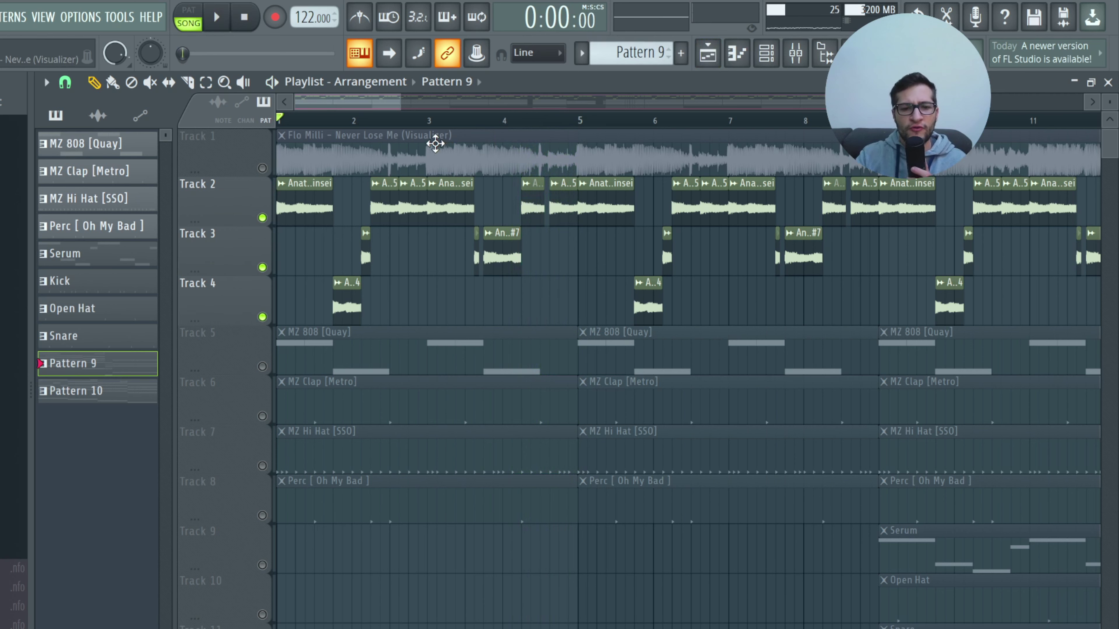
left_click(464, 71)
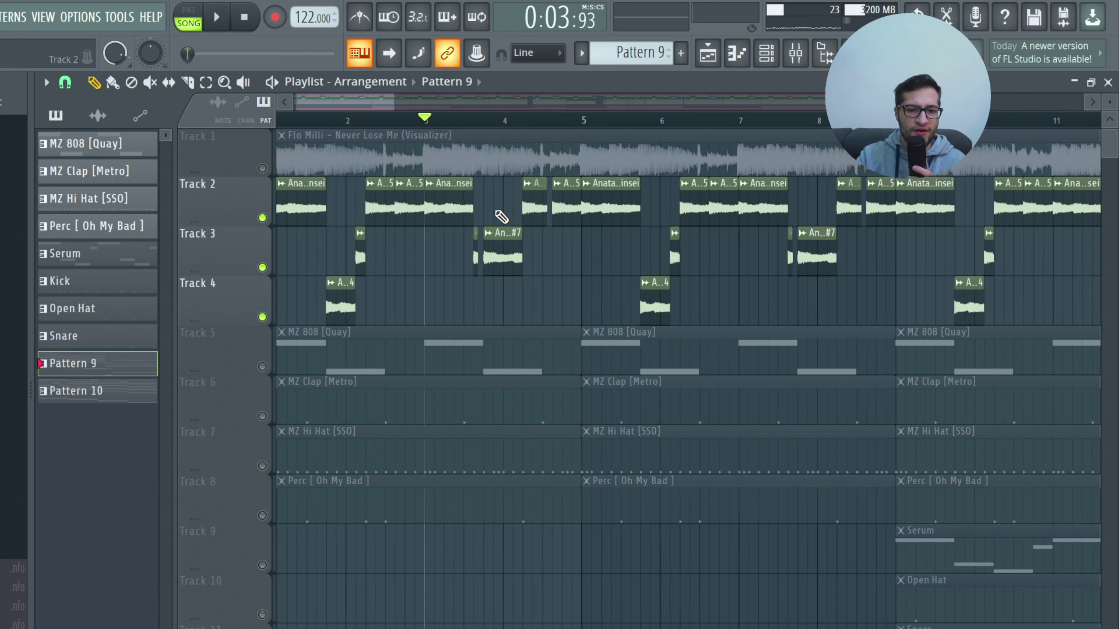
key("space")
scroll(467, 167, "up", 2)
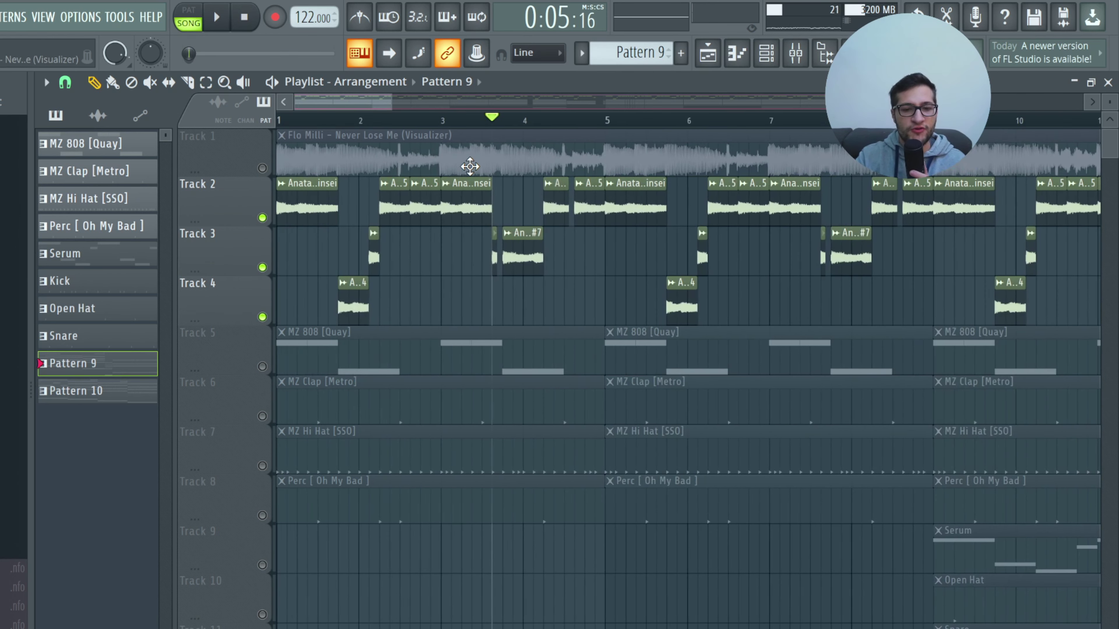
- Select the short Anata Ga Iru Jinsei #2 chop on Track 3 and play the sample arrangement from late in bar 3
left_click(371, 255)
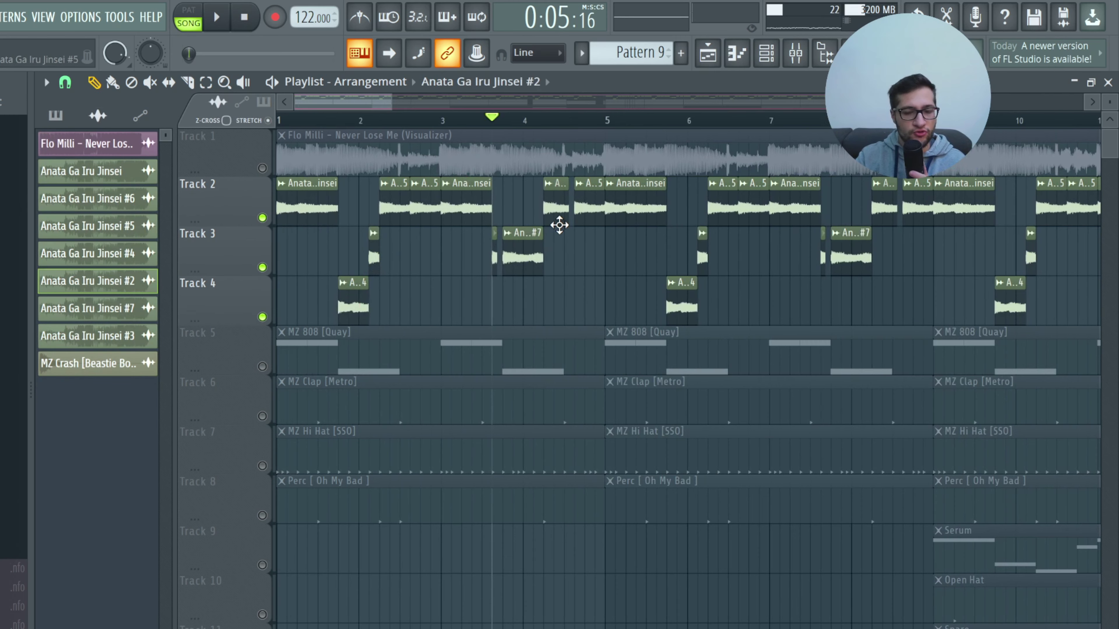
scroll(517, 245, "up", 3)
key("space")
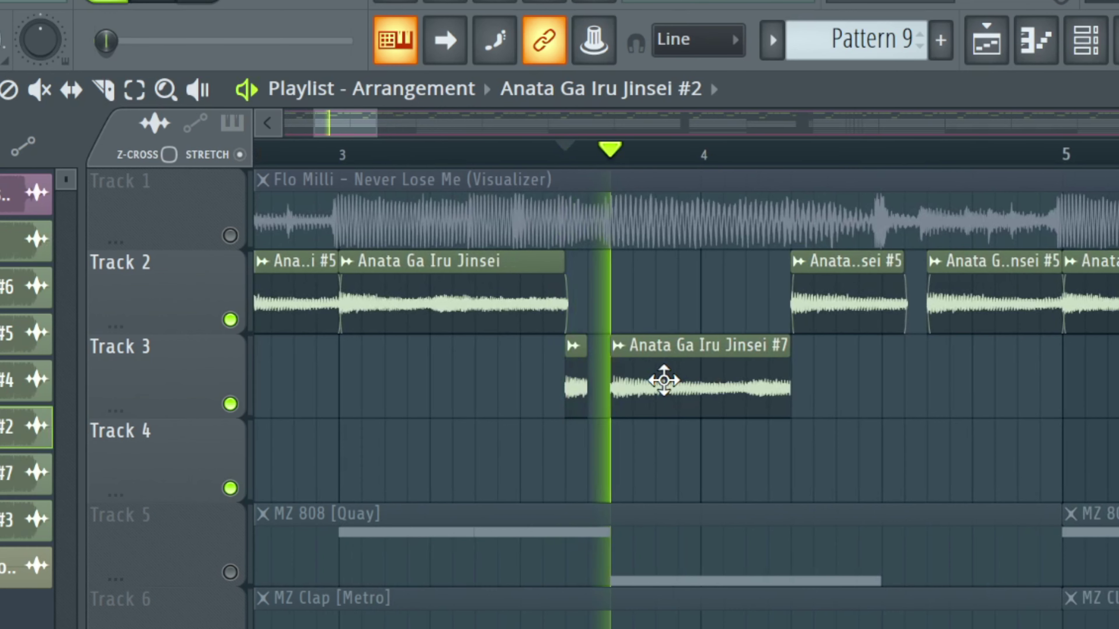
key("space")
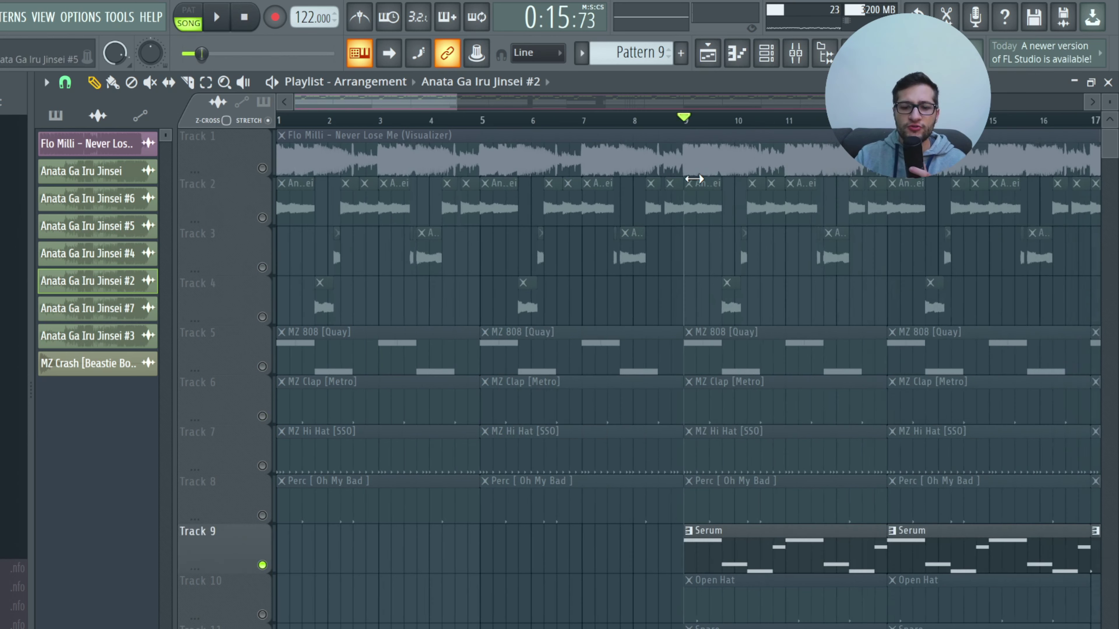
- Open the Serum instrument used by the Track 9 pattern at bar 9 and examine its oscillator and filter settings
scroll(568, 435, "down", 3)
left_click(511, 538)
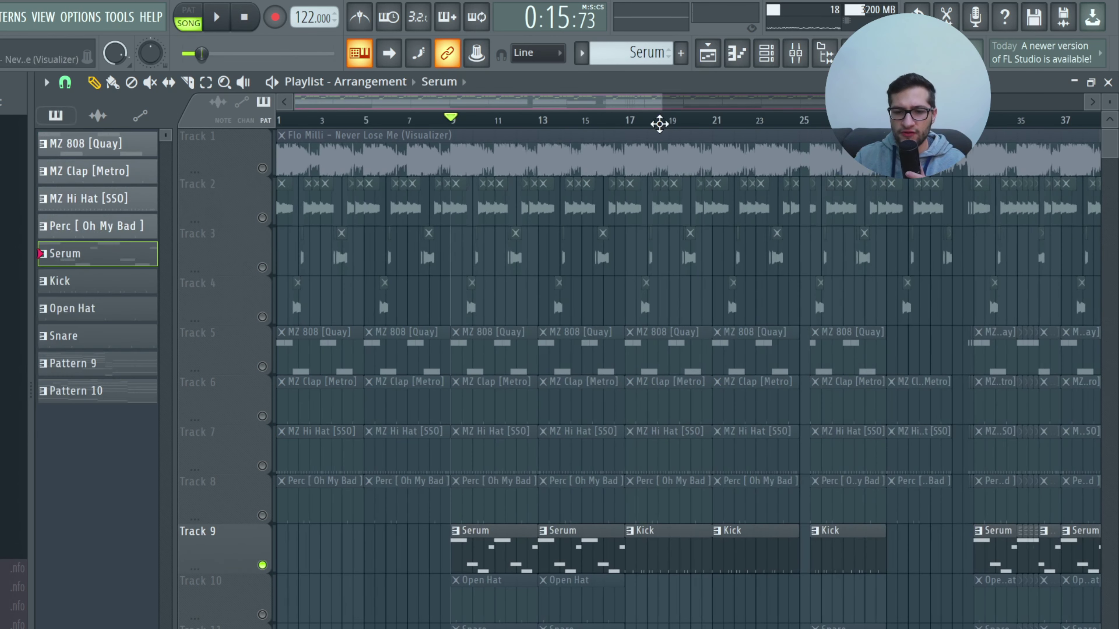
left_click(766, 53)
left_click(456, 428)
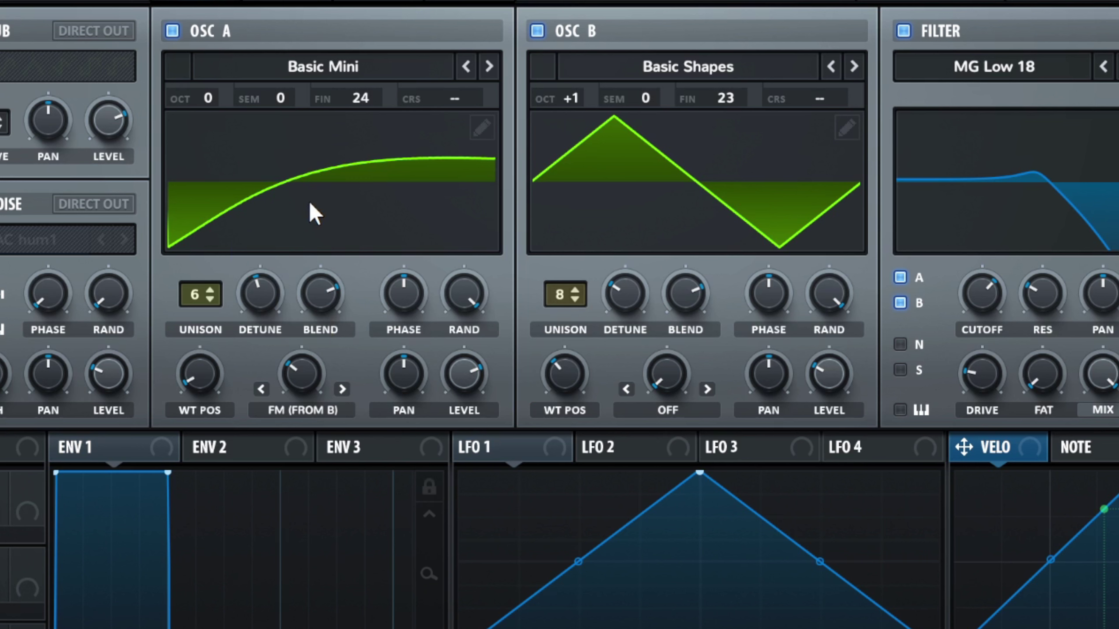
mouse_move(347, 100)
mouse_move(973, 300)
- Close the Serum instrument and play its melody with the pattern's notes shown in the piano roll
left_click(170, 2)
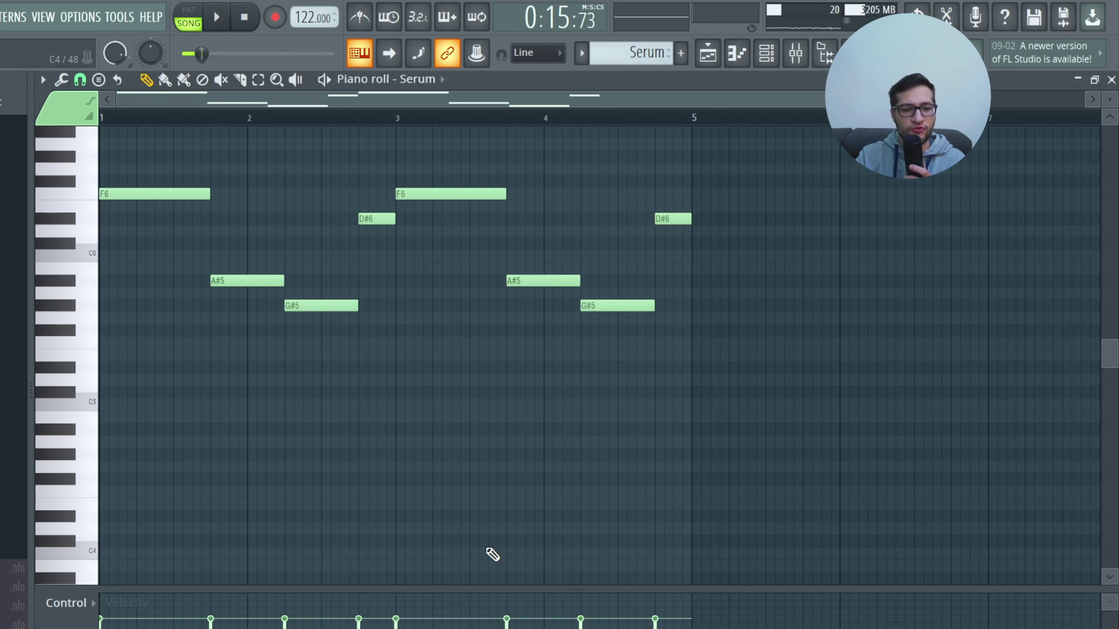
key("space")
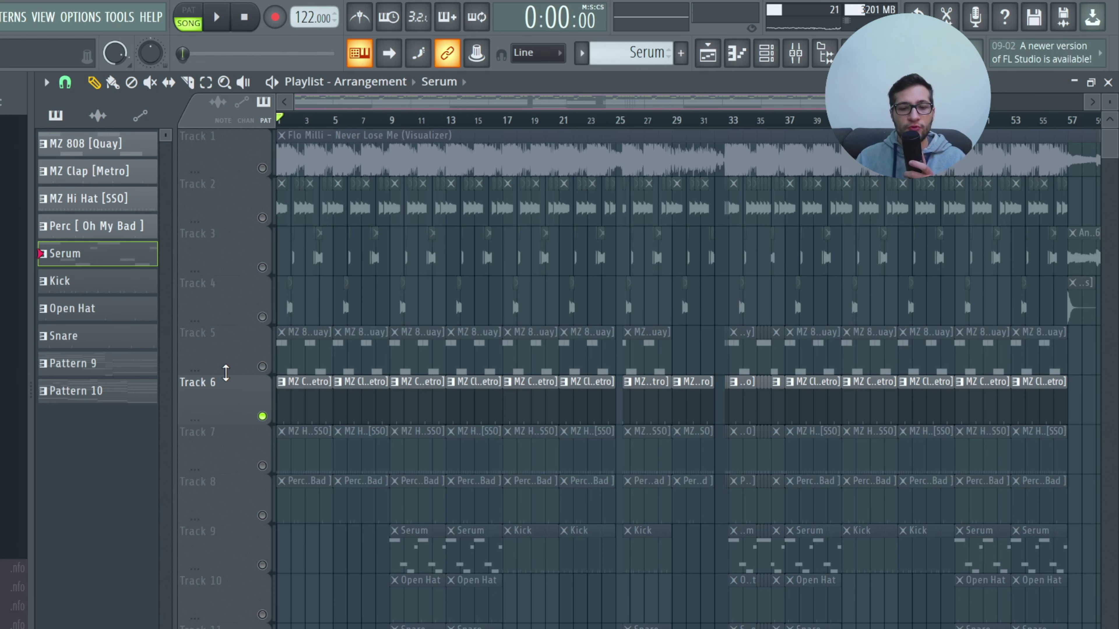
- Play the soloed MZ Clap [Metro] pattern on Track 6 from the beginning of the arrangement
scroll(226, 373, "down", 3)
scroll(226, 373, "up", 3)
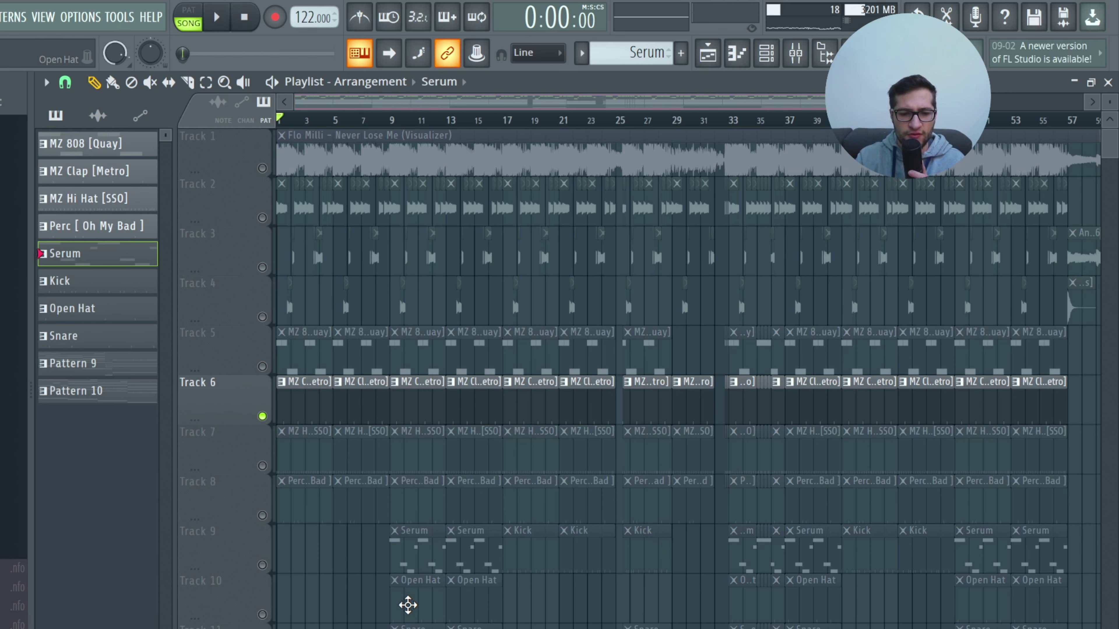
scroll(188, 435, "up", 2)
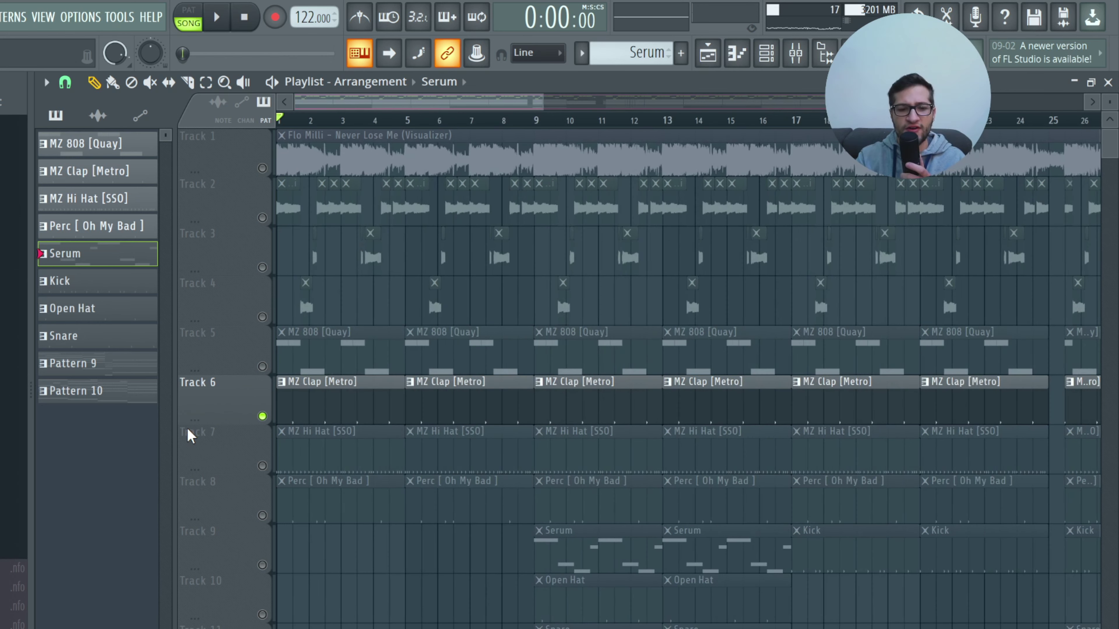
scroll(229, 432, "up", 4)
key("space")
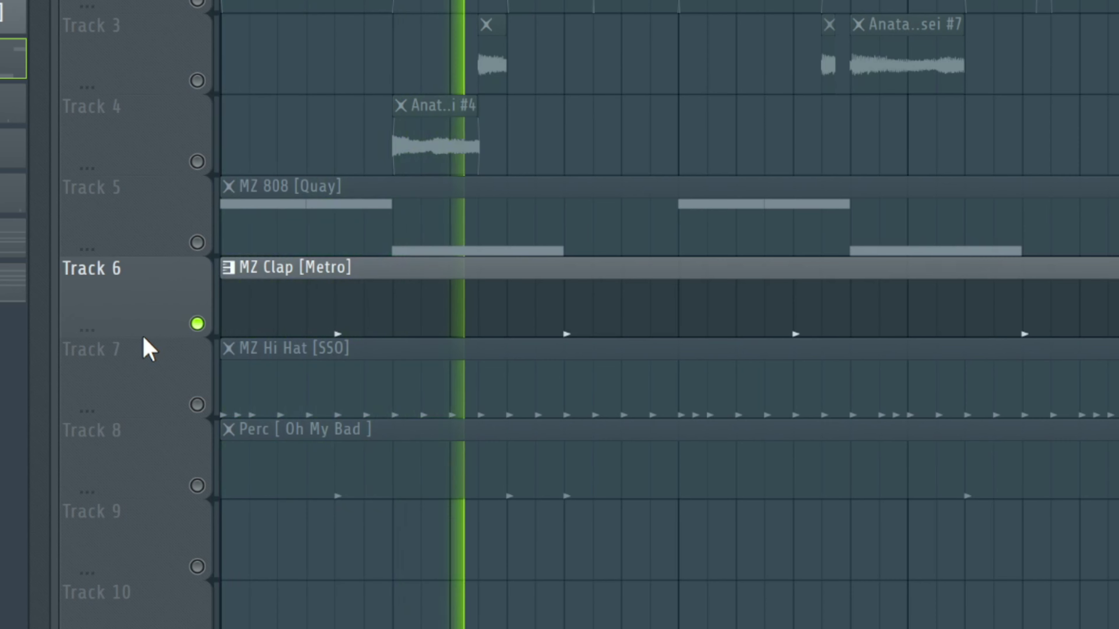
key("space")
- Enable the hi-hat on Track 7 and the percussion on Track 8 in turn, playing each addition with the clap
left_click(197, 404)
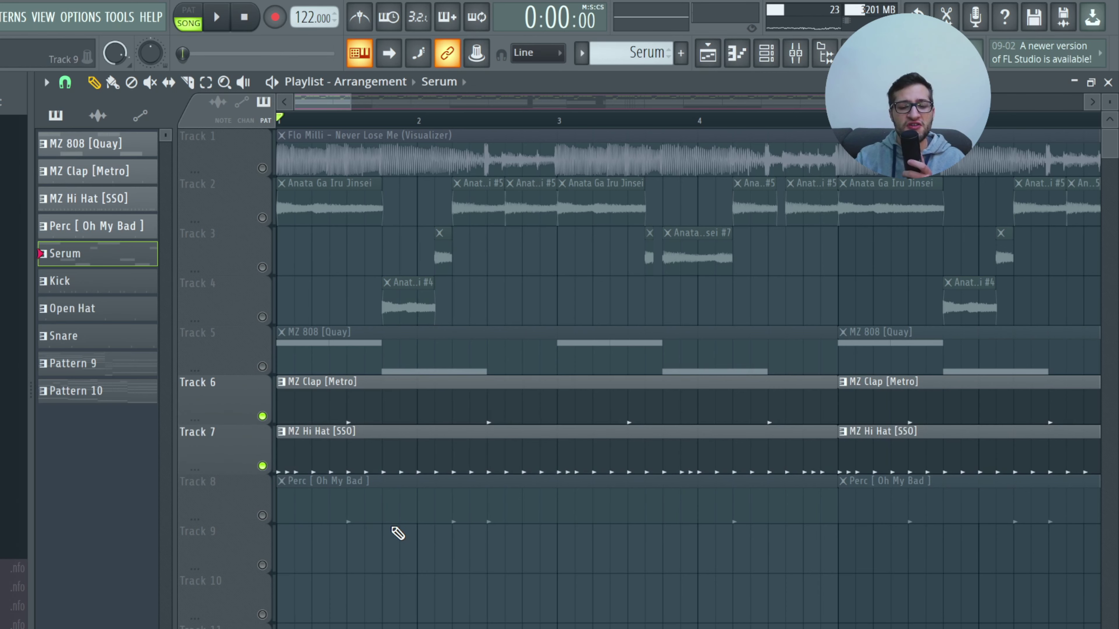
key("space")
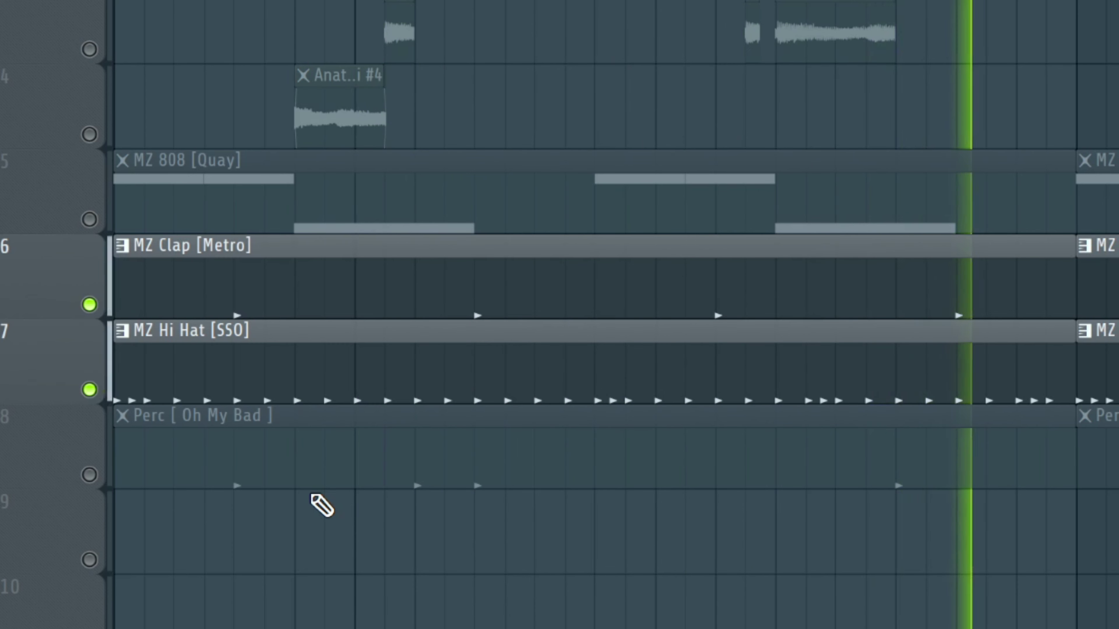
key("space")
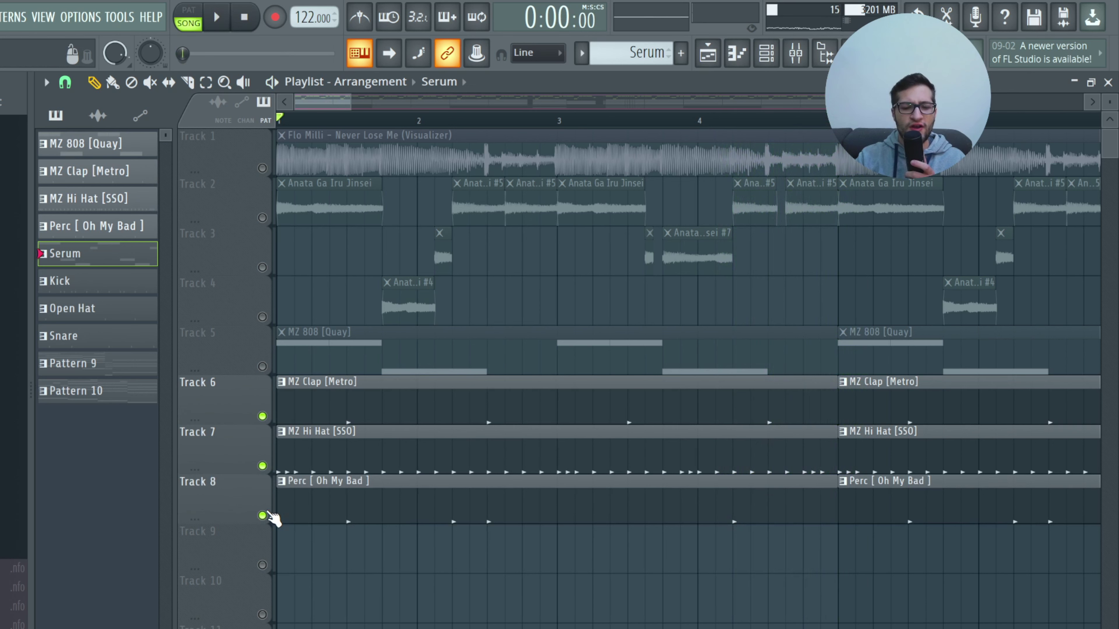
key("space")
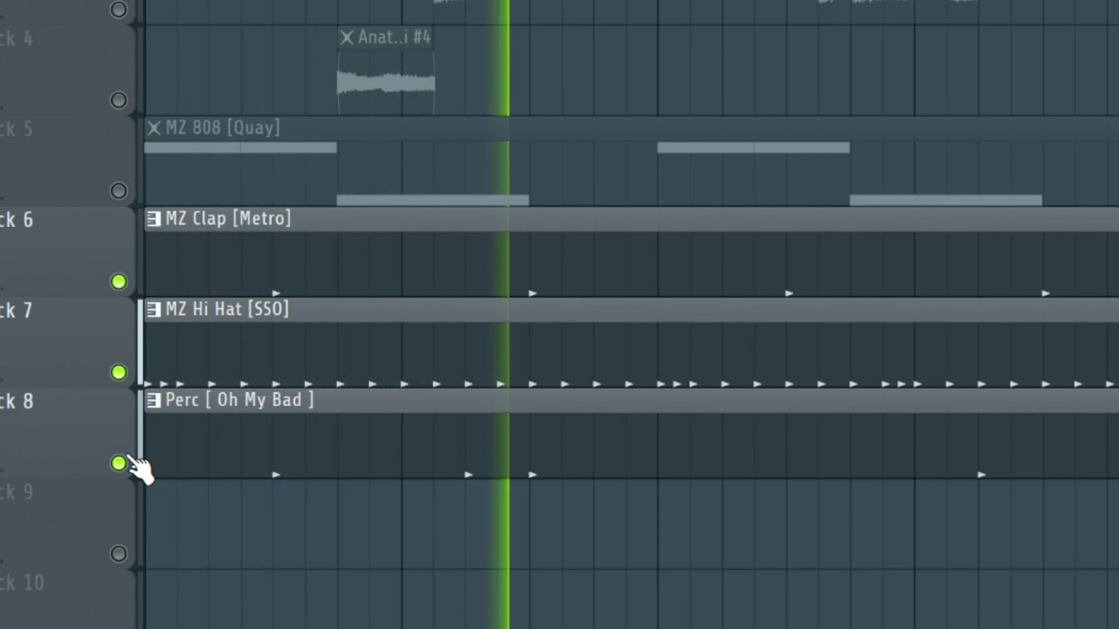
key("space")
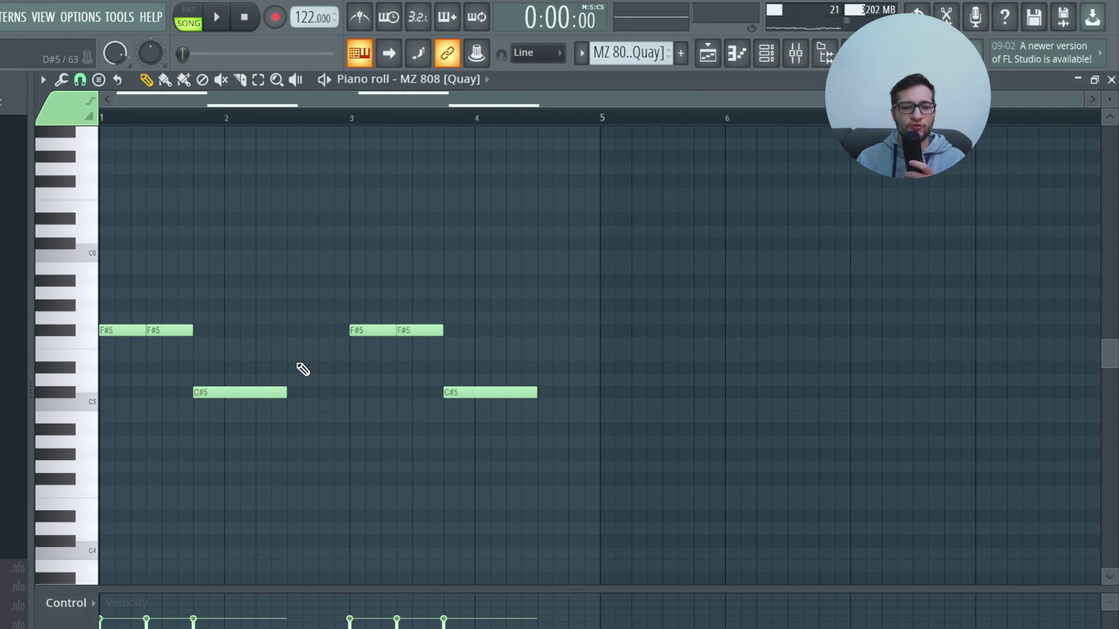
- Play the MZ 808 [Quay] bass notes, and play the drums with the added open hat and snare from bar 9
key("space")
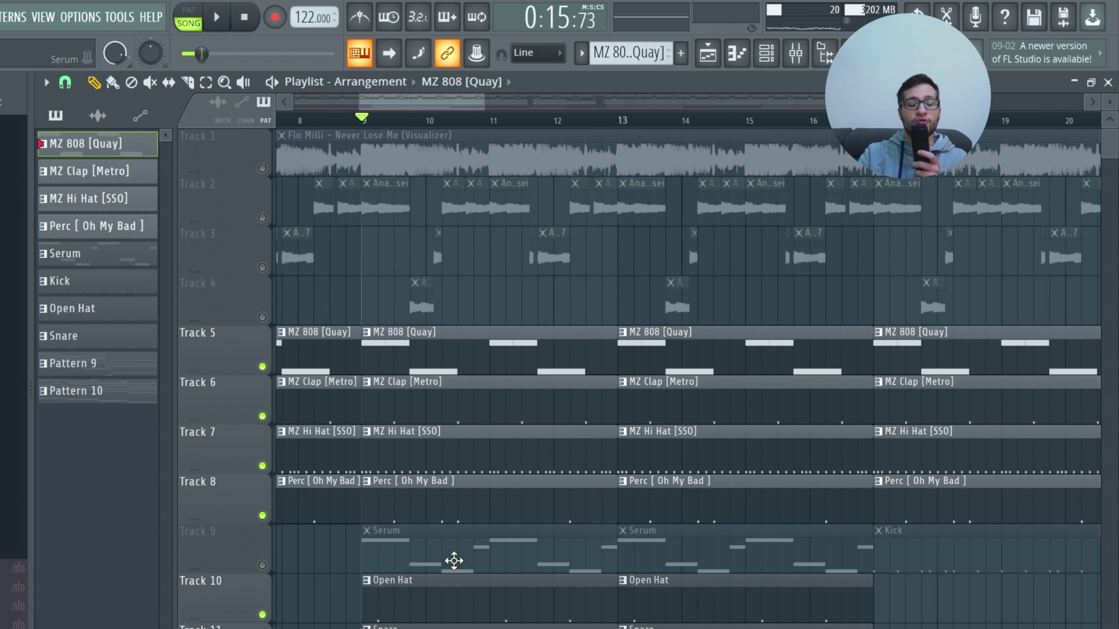
scroll(464, 562, "up", 2, "ctrl")
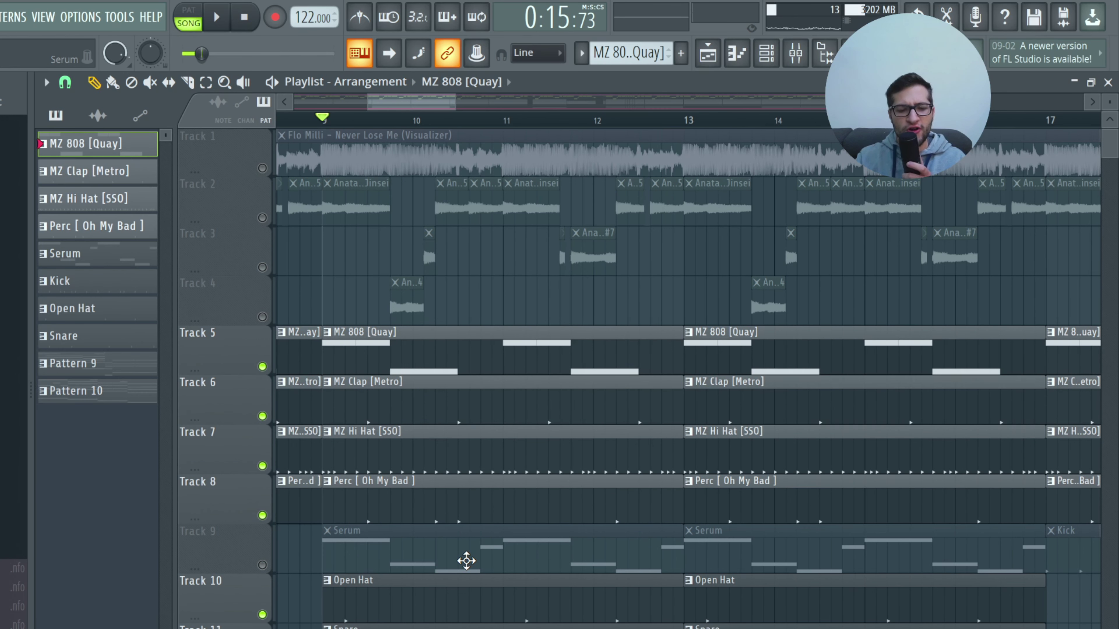
scroll(464, 560, "down", 1)
key("space")
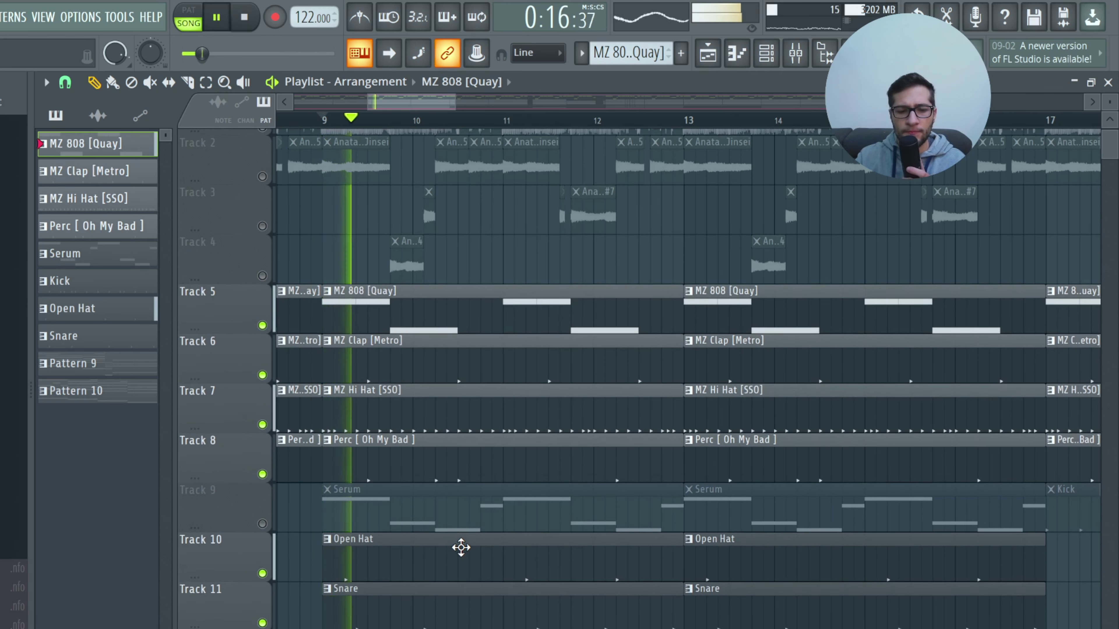
key("space")
key("space")
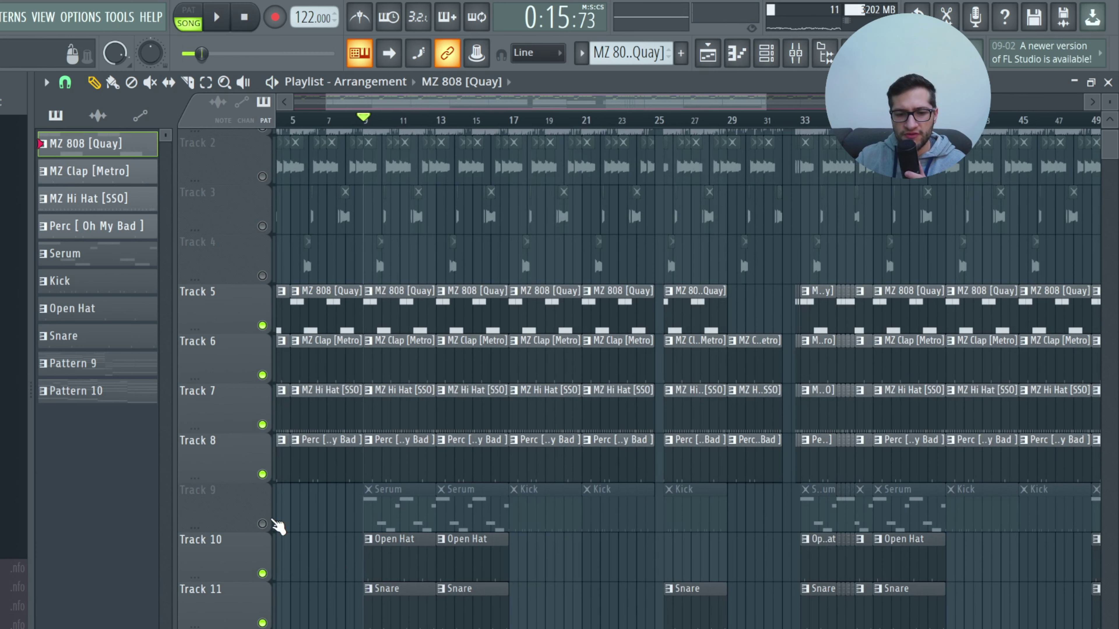
- Set the playback position to the Kick pattern at bar 17, and play the full arrangement with sample, drums and Serum enabled
left_click(517, 118)
scroll(571, 294, "up", 5)
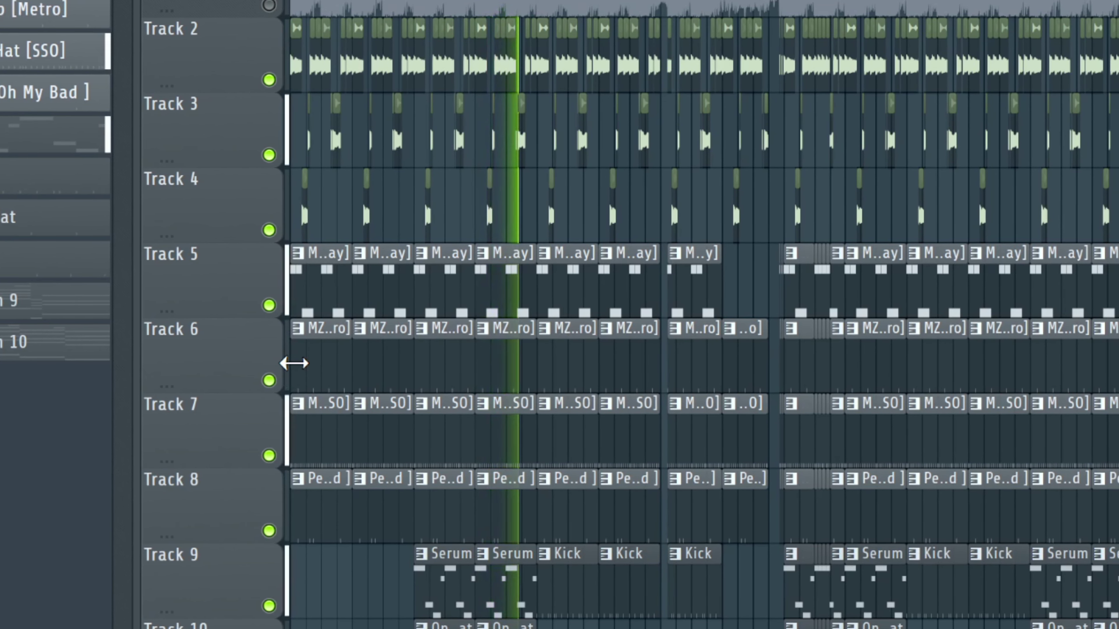
key("space")
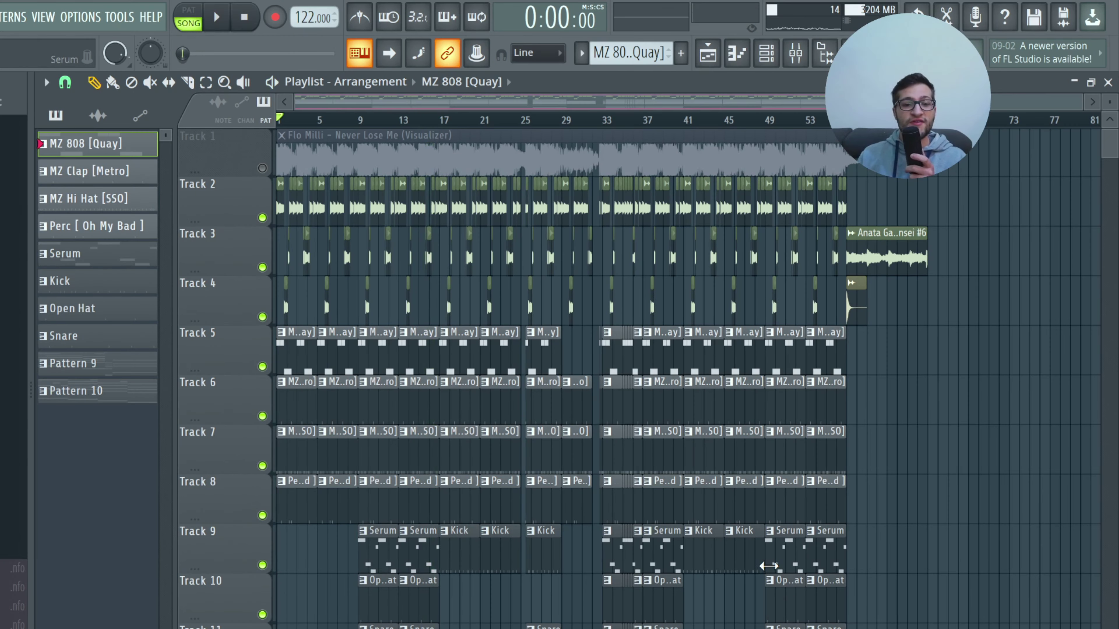